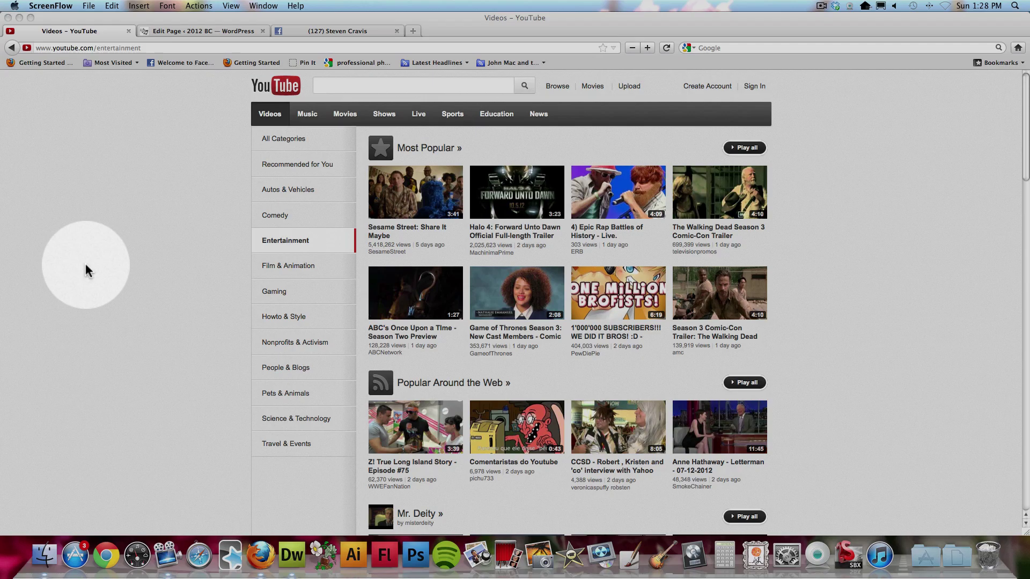
# - Search YouTube for 'fairies dancing 2012 bc'
pyautogui.click(349, 86)
pyautogui.click(348, 86)
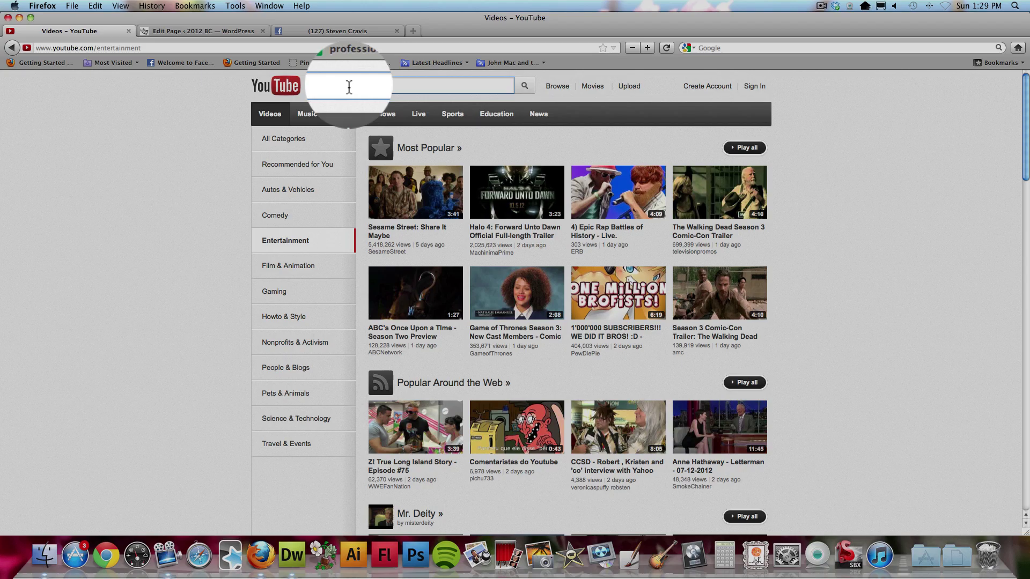
pyautogui.write('fairies dancing')
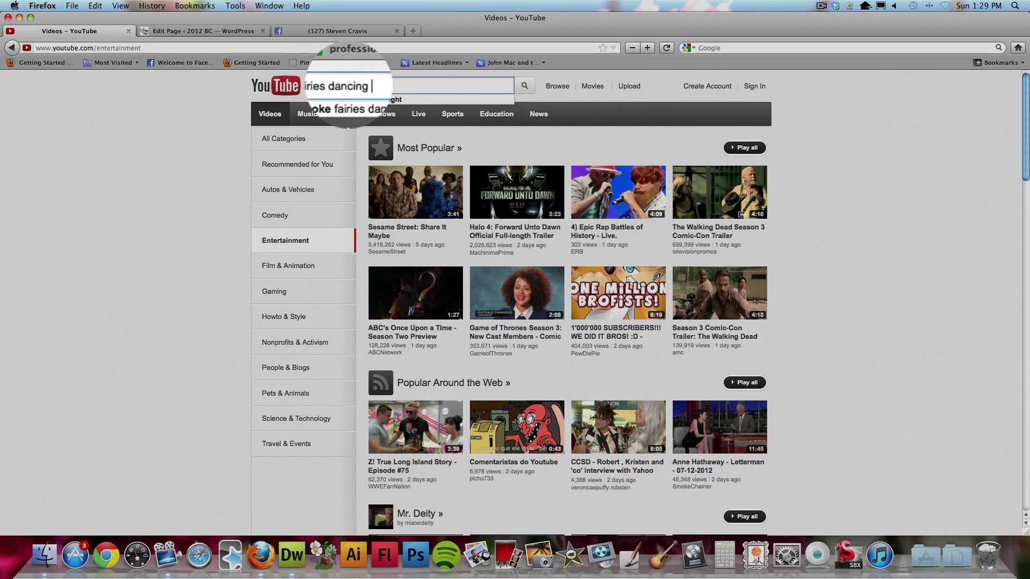
pyautogui.write(' 201')
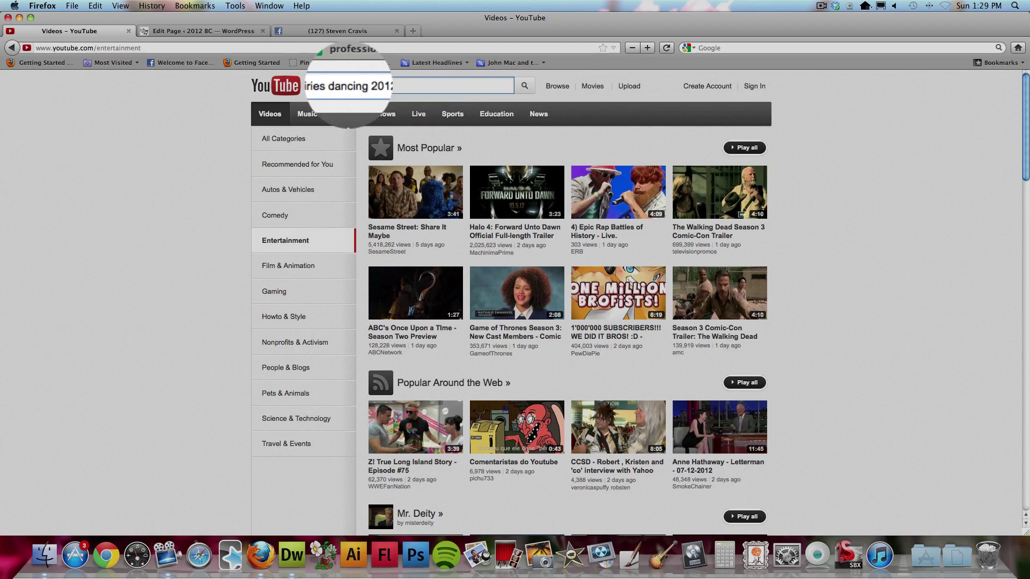
pyautogui.press('Return')
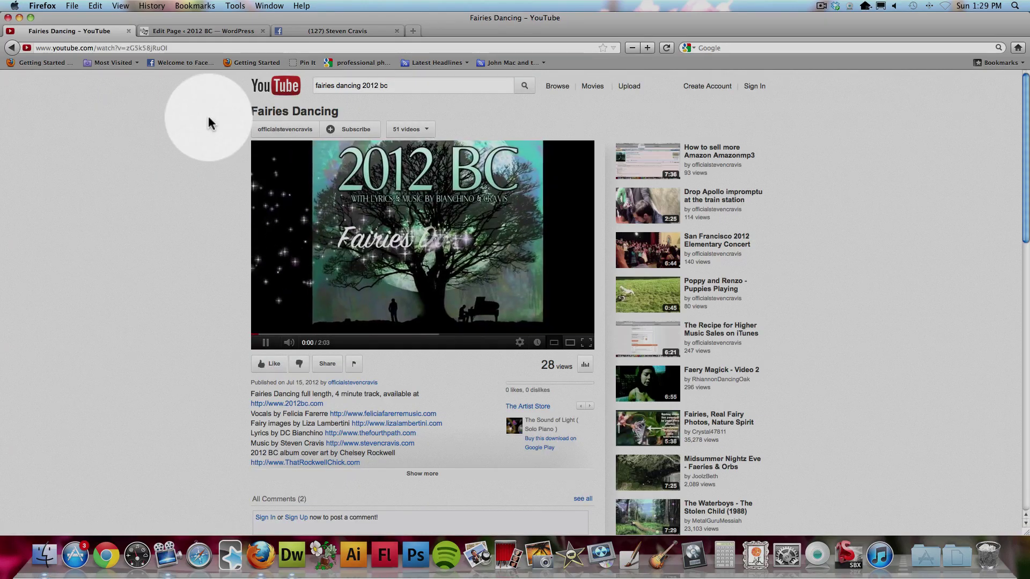
# - Pause the Fairies Dancing video and copy its short youtu.be share link
pyautogui.click(267, 346)
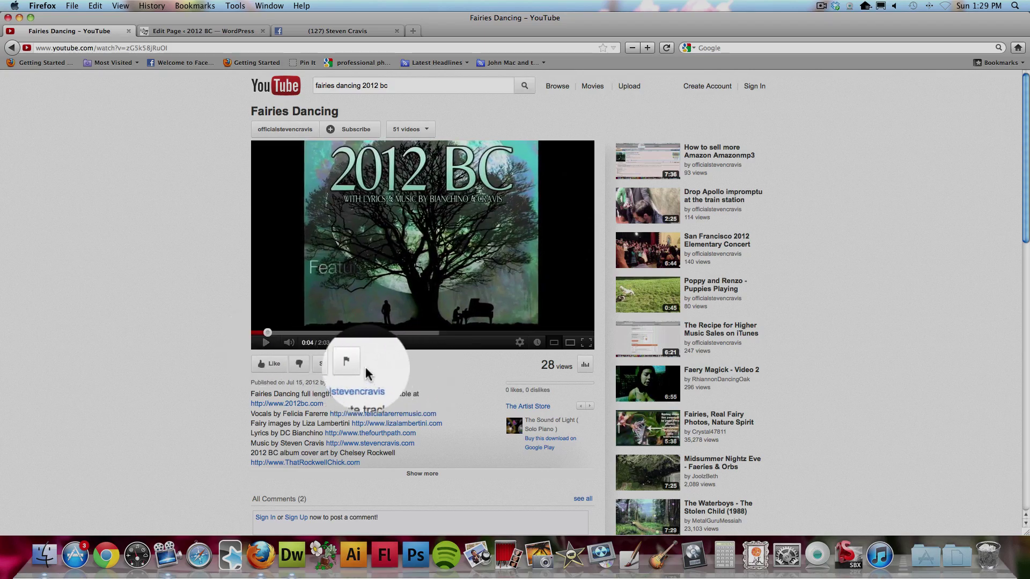
pyautogui.click(326, 371)
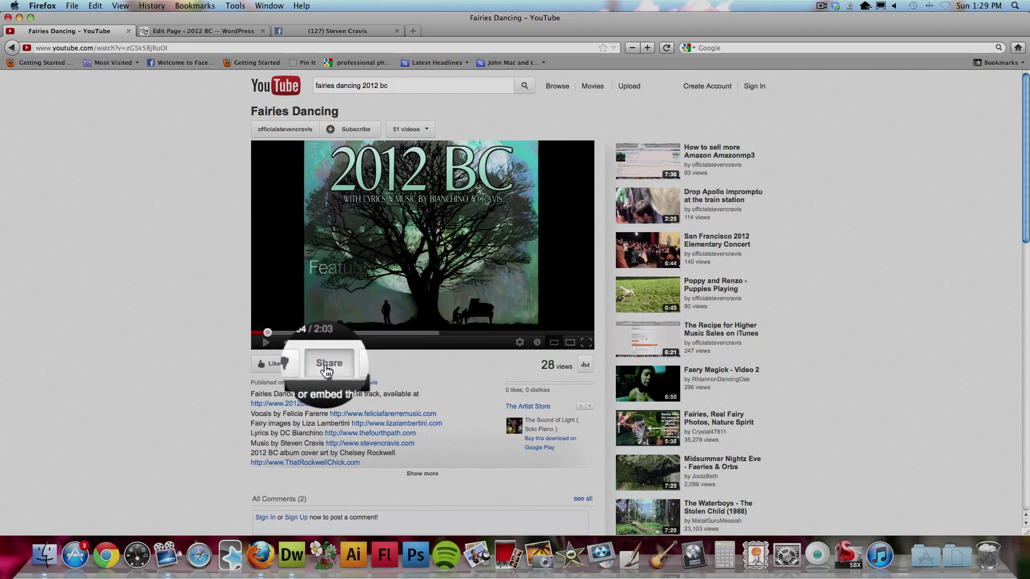
pyautogui.scroll(-1, 426, 376)
pyautogui.scroll(-3, 426, 376)
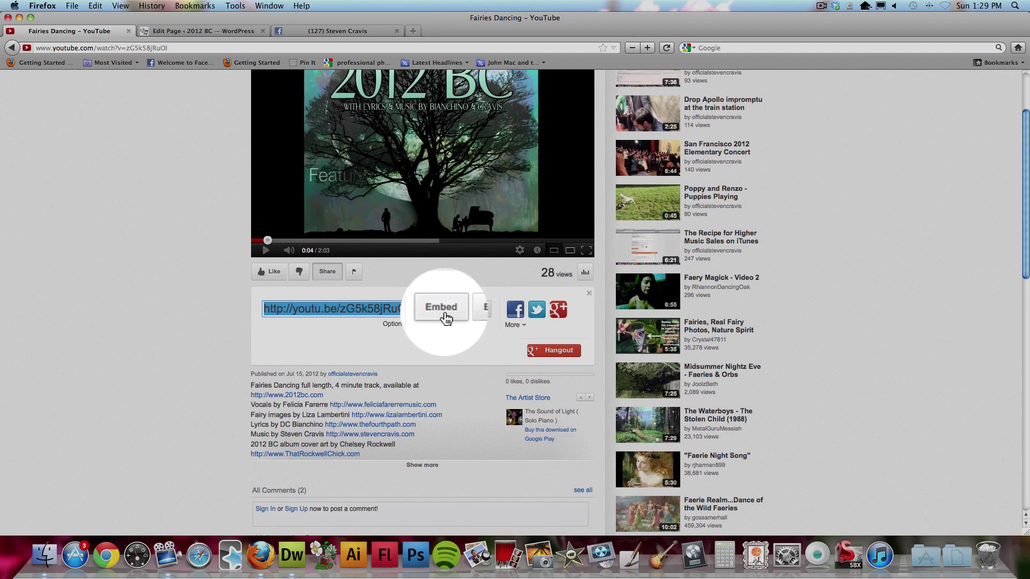
pyautogui.rightClick(369, 310)
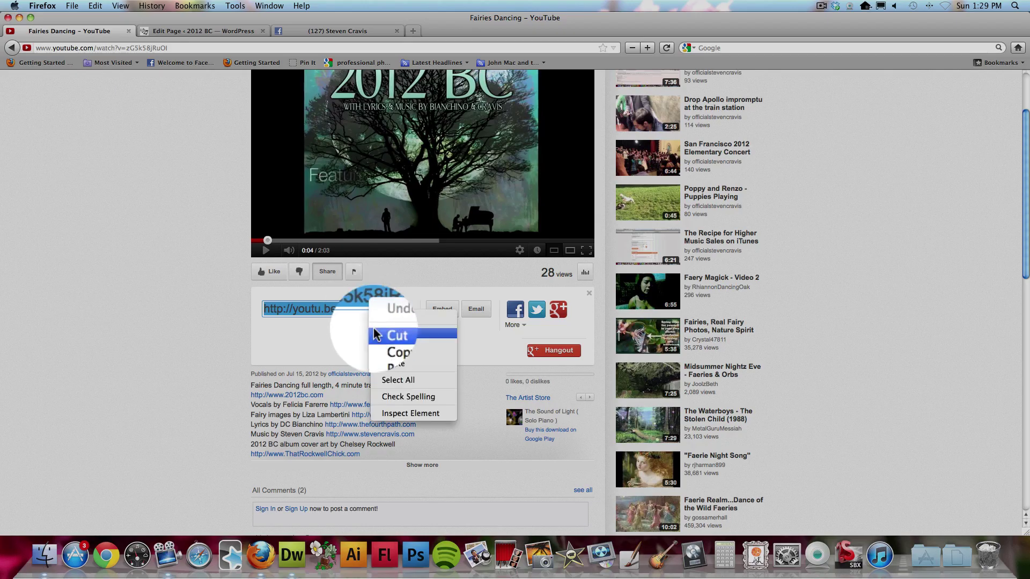
pyautogui.click(380, 345)
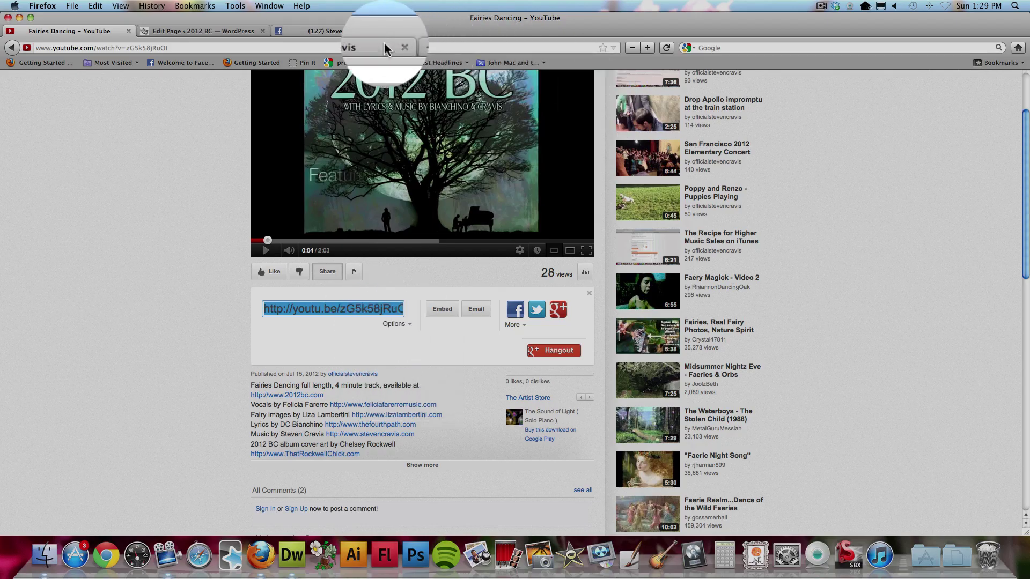
# - Post the youtu.be link with a thank-you and song-availability note on Facebook, then play it inline
pyautogui.click(366, 32)
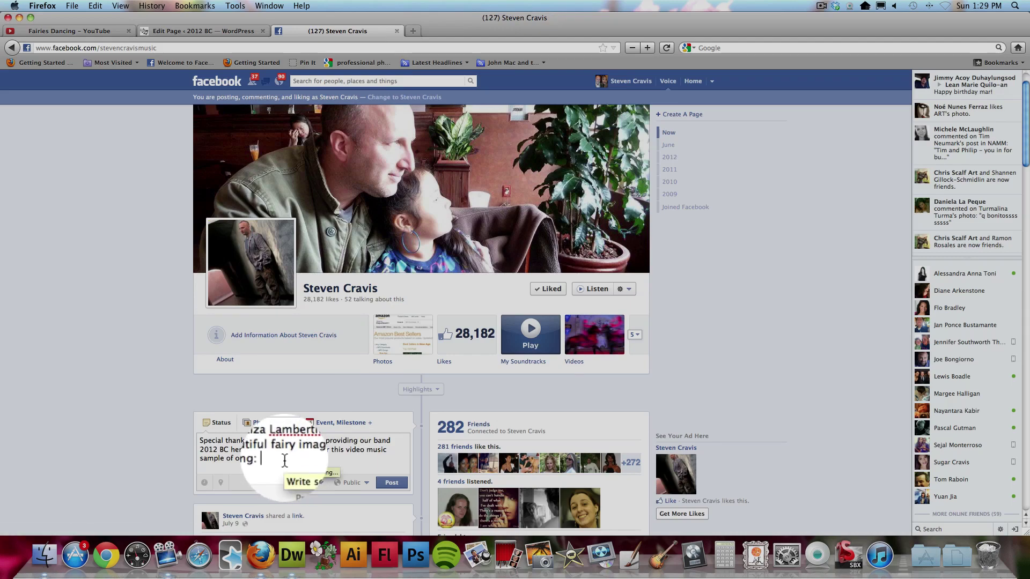
pyautogui.press('super+v')
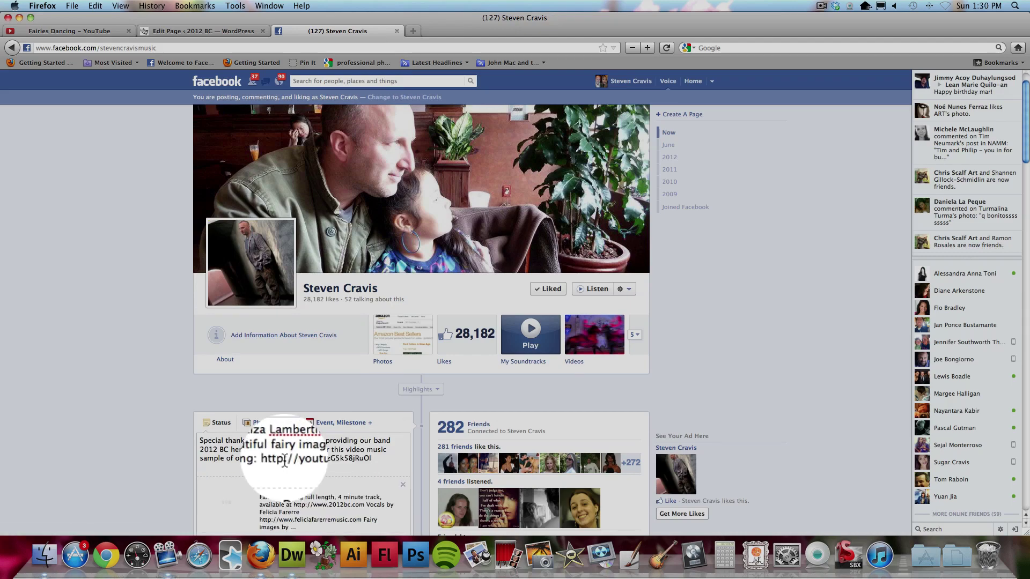
pyautogui.scroll(-3, 361, 421)
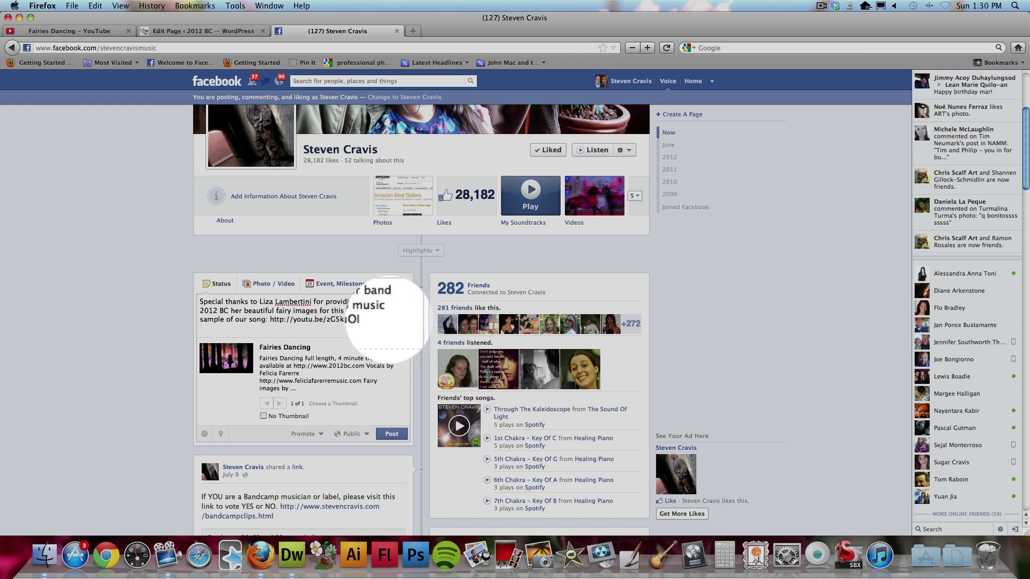
pyautogui.write('Song')
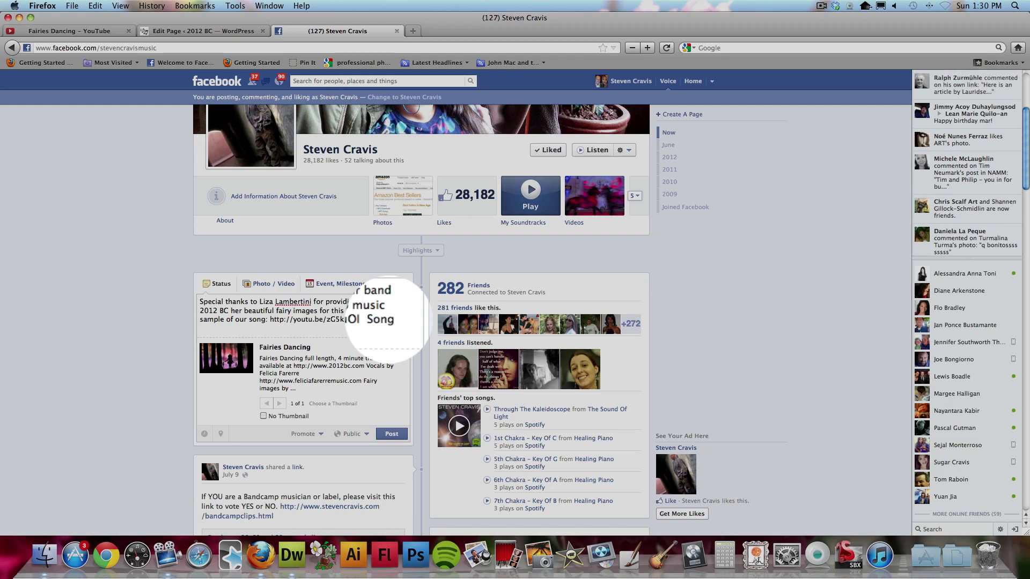
pyautogui.write(' available at http://www.smarturl.it/fairies')
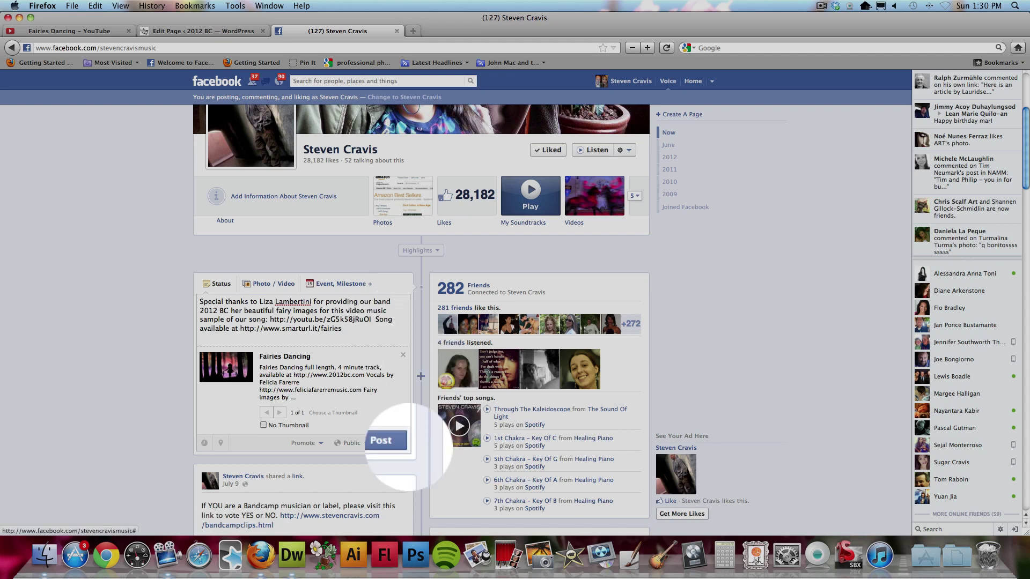
pyautogui.click(397, 450)
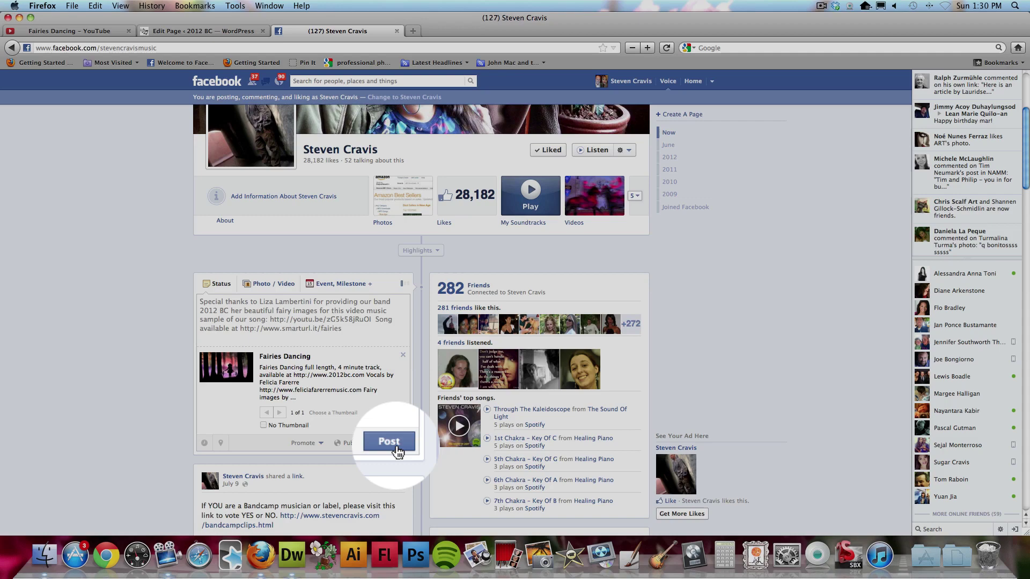
pyautogui.scroll(-5, 375, 376)
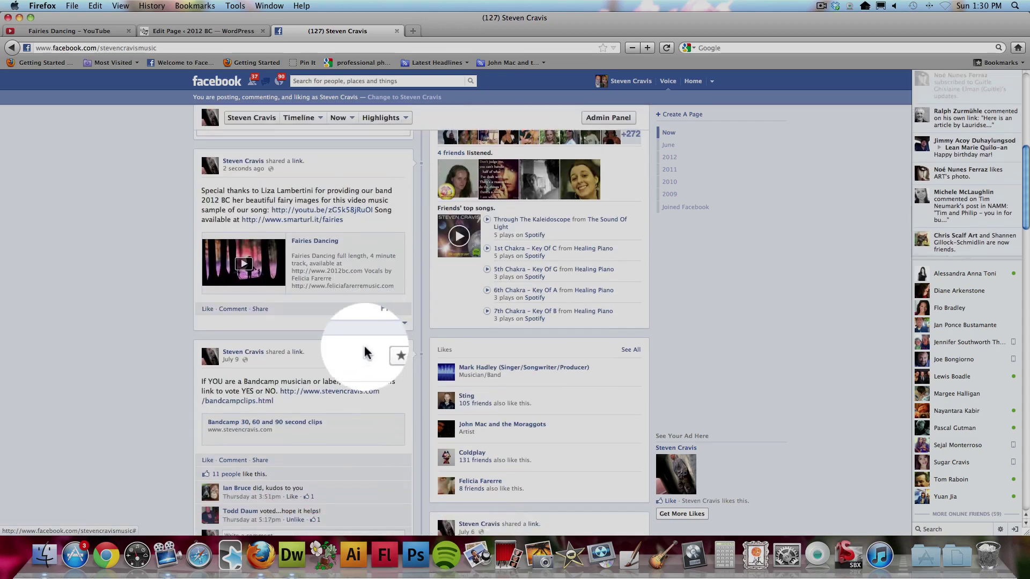
pyautogui.click(244, 266)
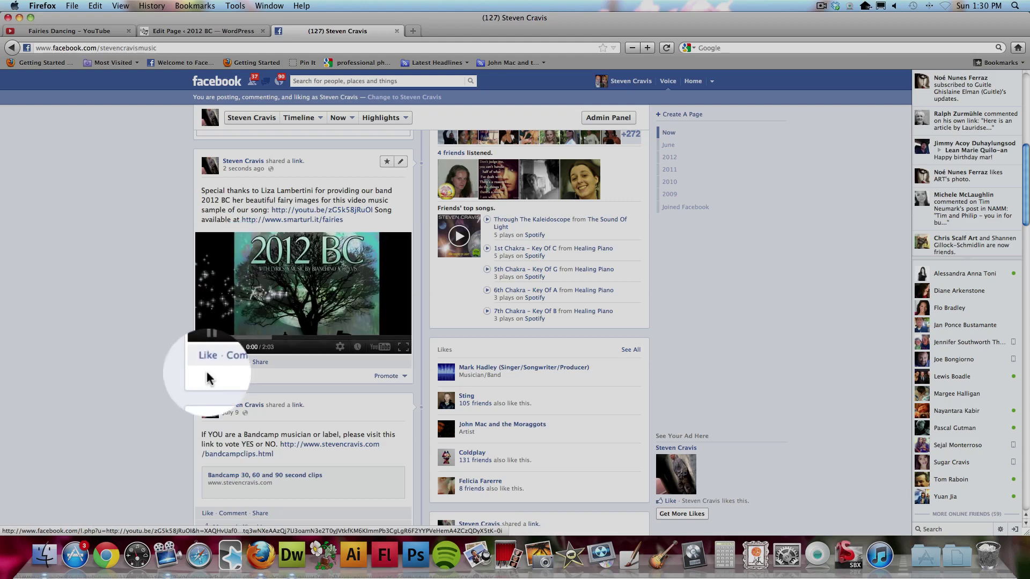
# - Pause the Facebook post's video and return to the Fairies Dancing YouTube page
pyautogui.click(209, 350)
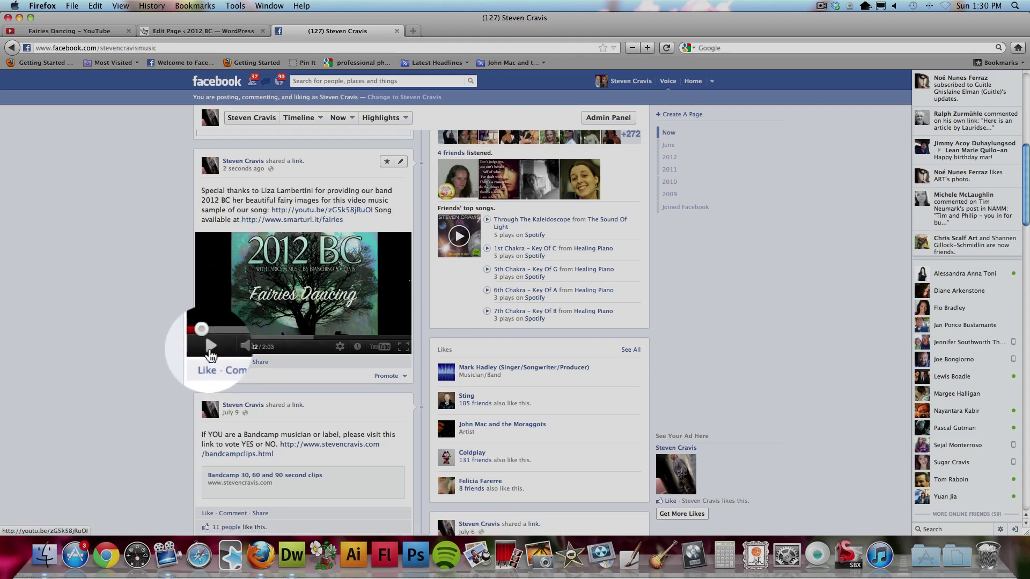
pyautogui.click(234, 32)
pyautogui.click(97, 33)
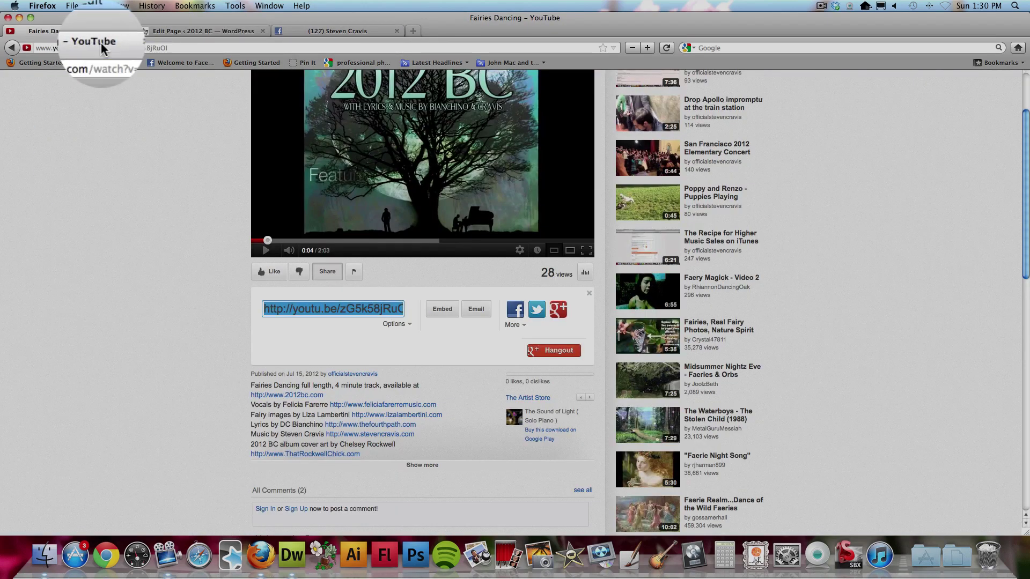
pyautogui.scroll(3, 445, 226)
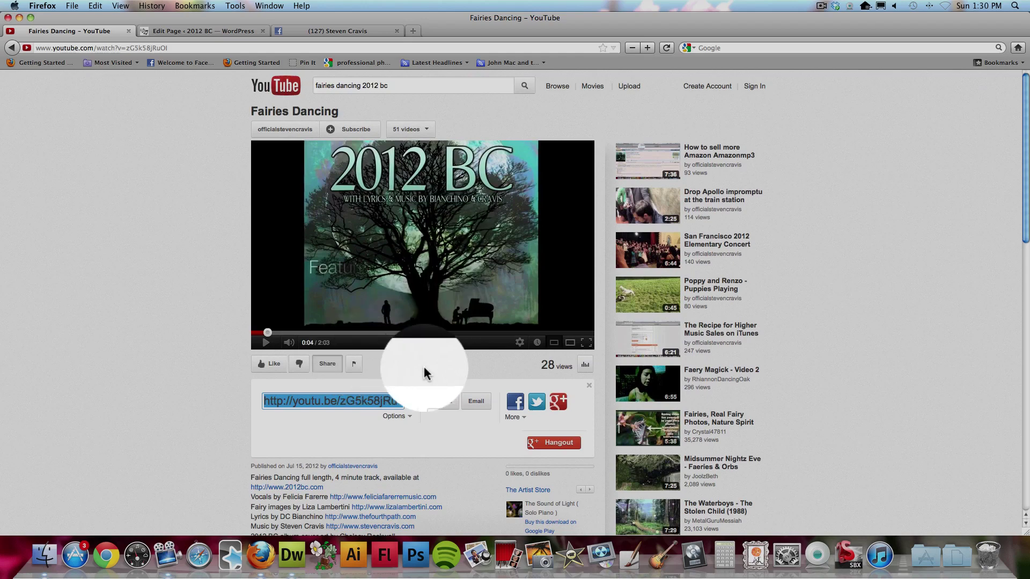
pyautogui.scroll(-3, 425, 374)
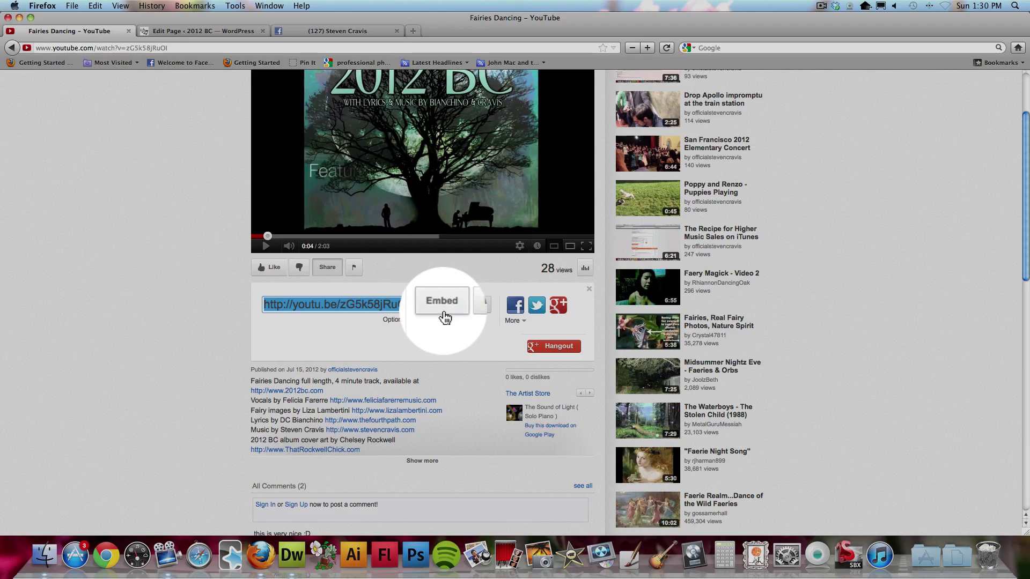
# - Show the embed code with custom width 400 (400 × 225) and select the iframe code
pyautogui.click(442, 303)
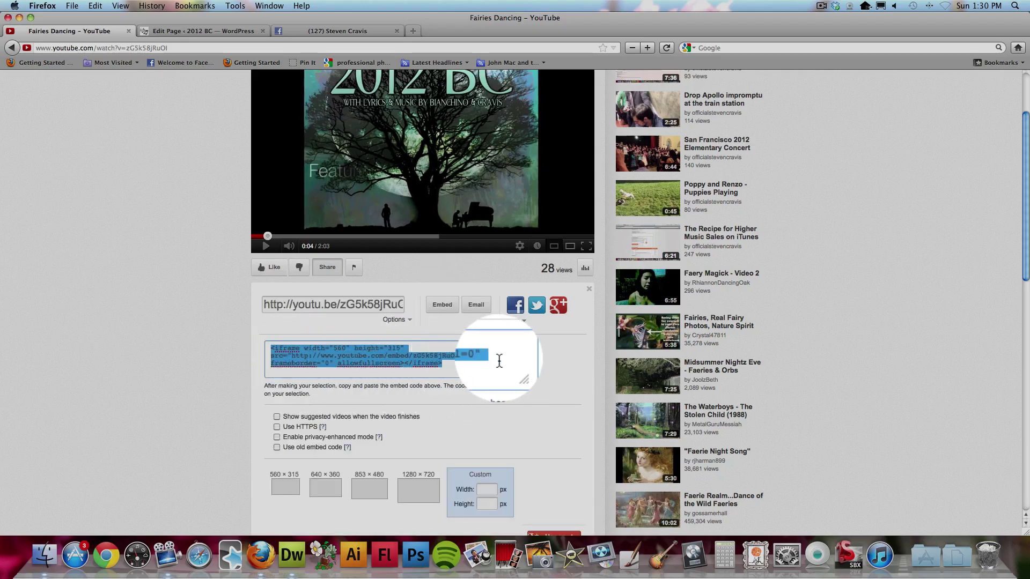
pyautogui.scroll(-2, 587, 363)
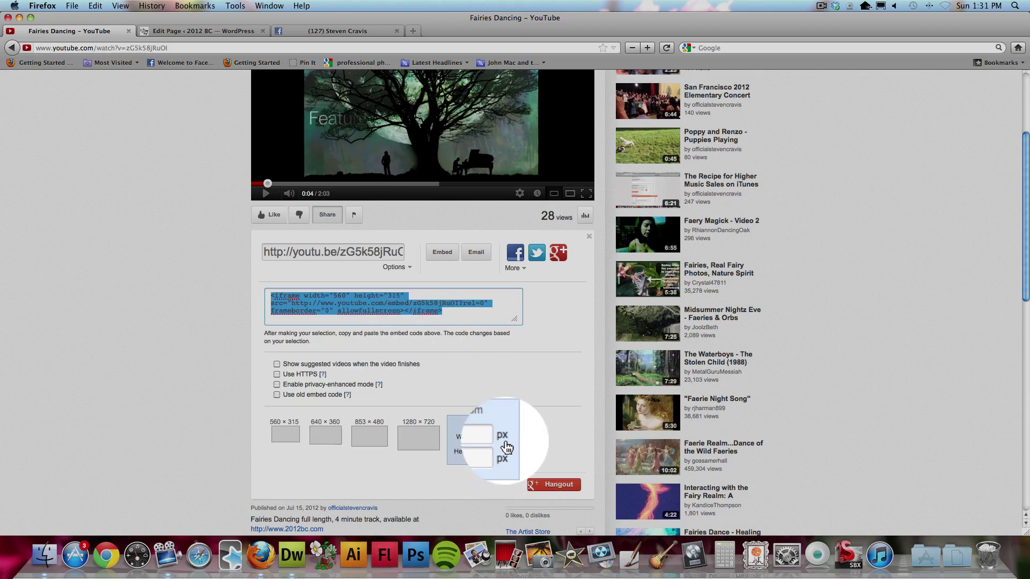
pyautogui.click(486, 438)
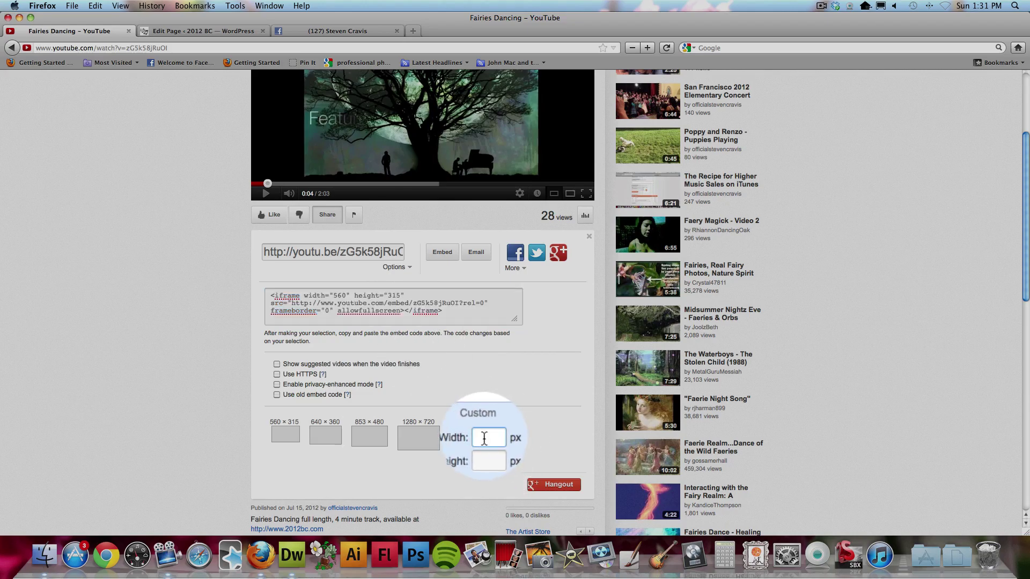
pyautogui.write('400')
pyautogui.doubleClick(483, 433)
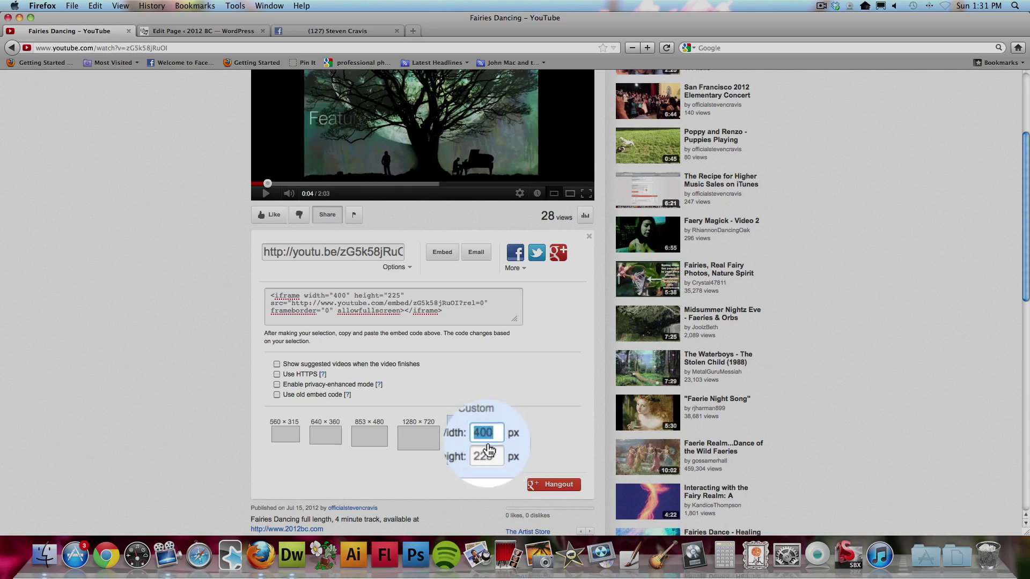
pyautogui.moveTo(329, 296); pyautogui.dragTo(480, 308)
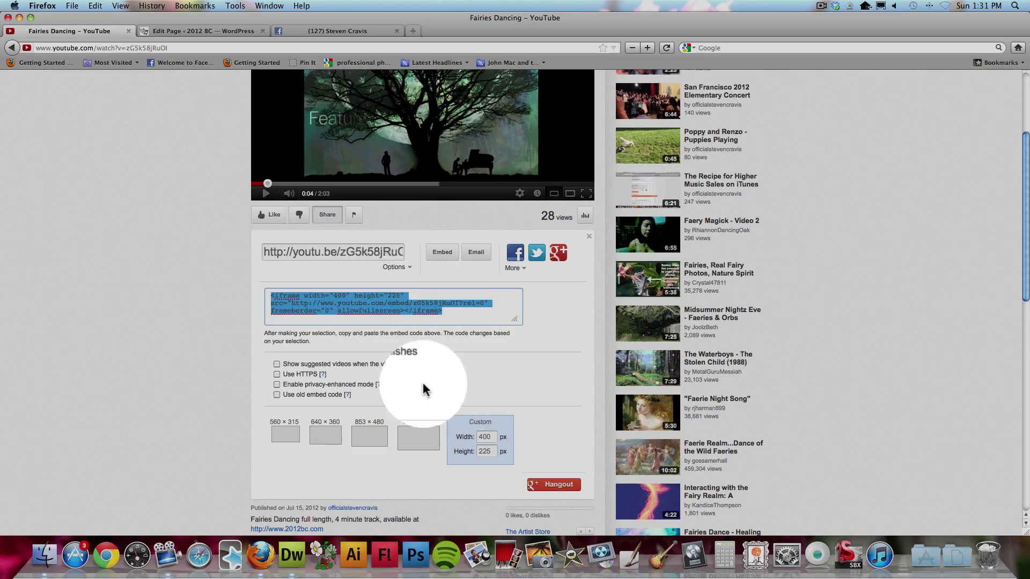
# - Turn off 'Show suggested videos when the video finishes' in the embed options
pyautogui.scroll(1, 279, 370)
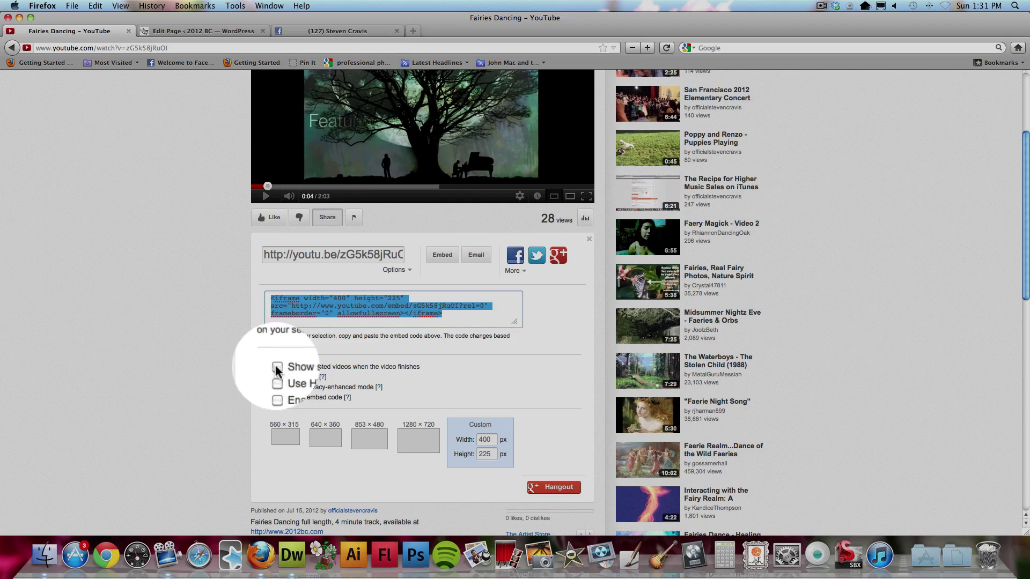
pyautogui.click(275, 365)
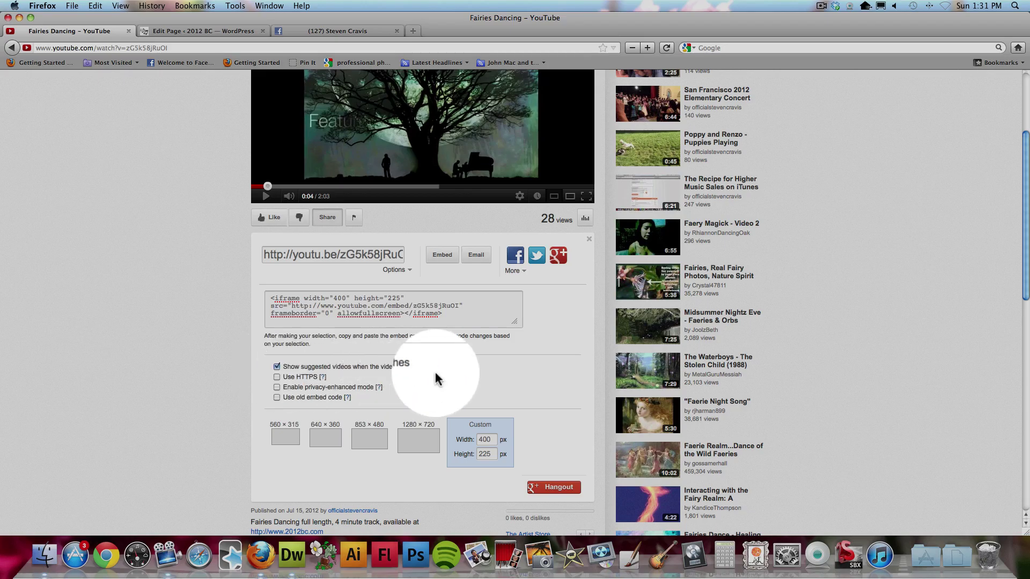
pyautogui.click(277, 367)
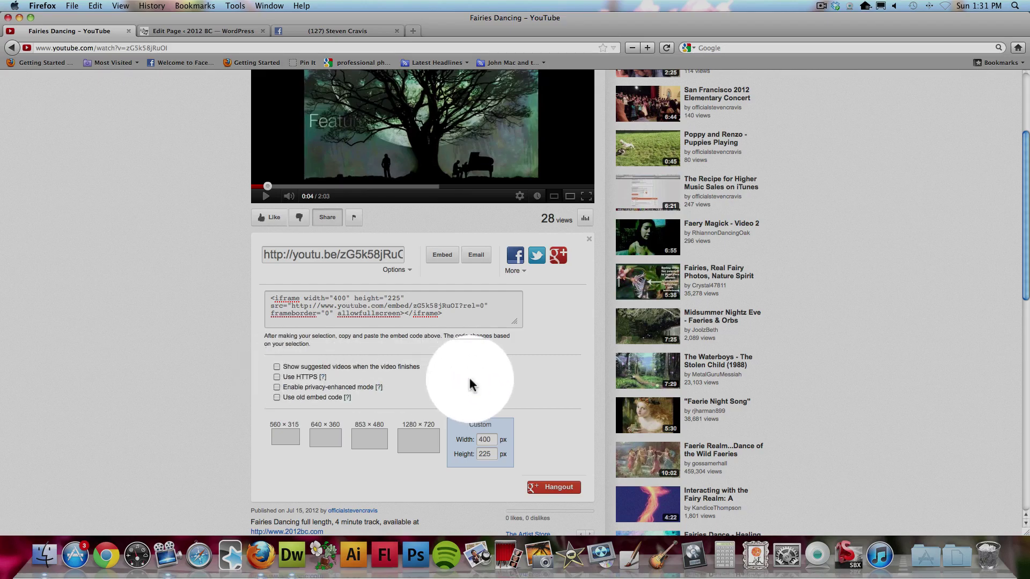
# - Copy the 400 × 225 iframe embed code, toggling 'Use old embed code' on and back off
pyautogui.moveTo(487, 317); pyautogui.dragTo(325, 300)
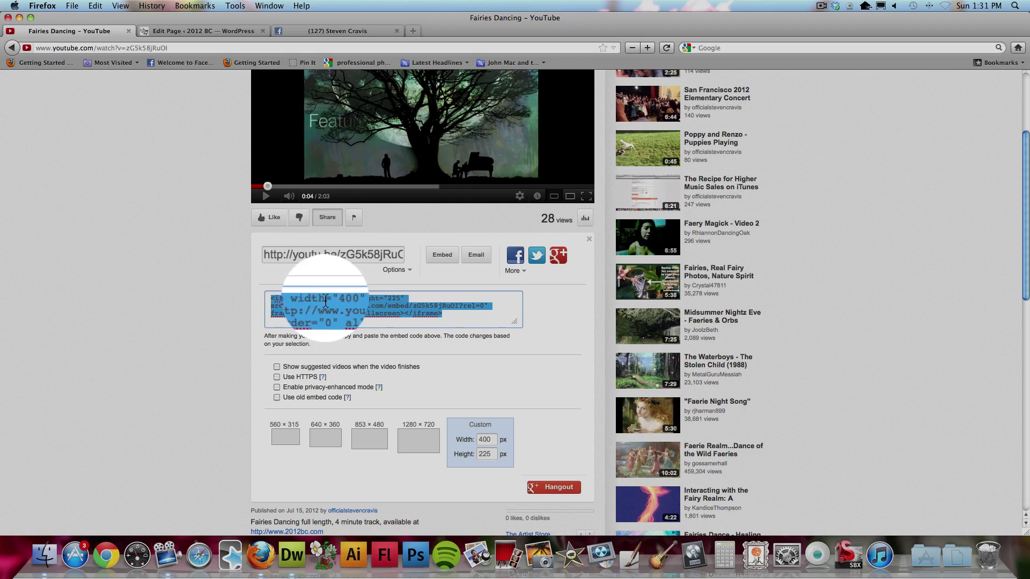
pyautogui.rightClick(329, 300)
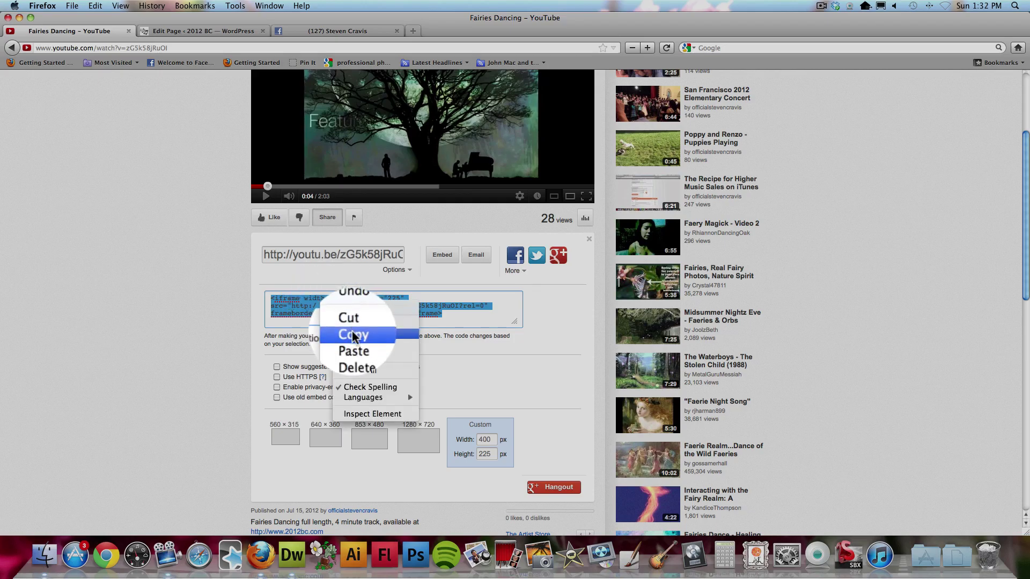
pyautogui.click(352, 333)
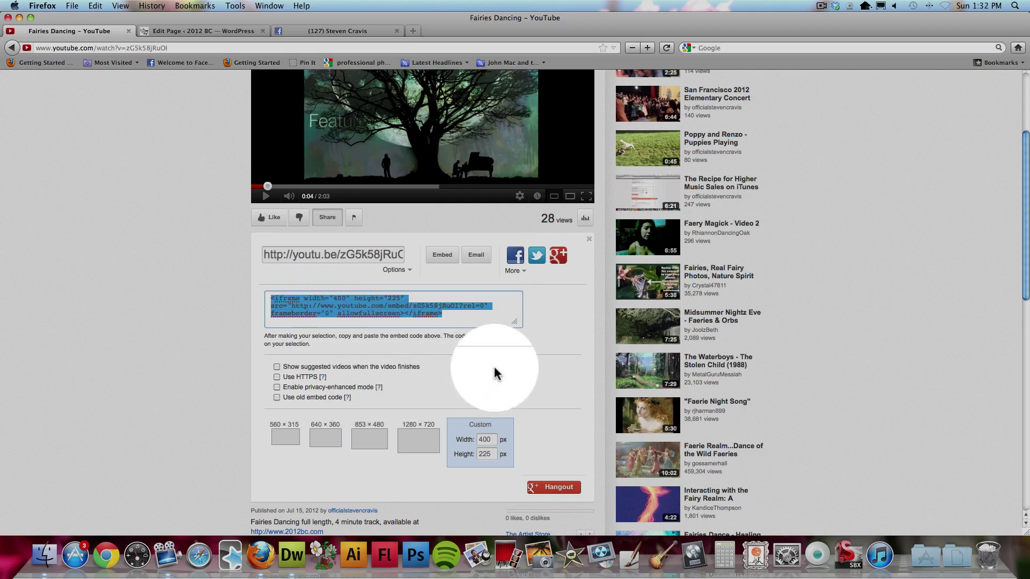
pyautogui.click(277, 398)
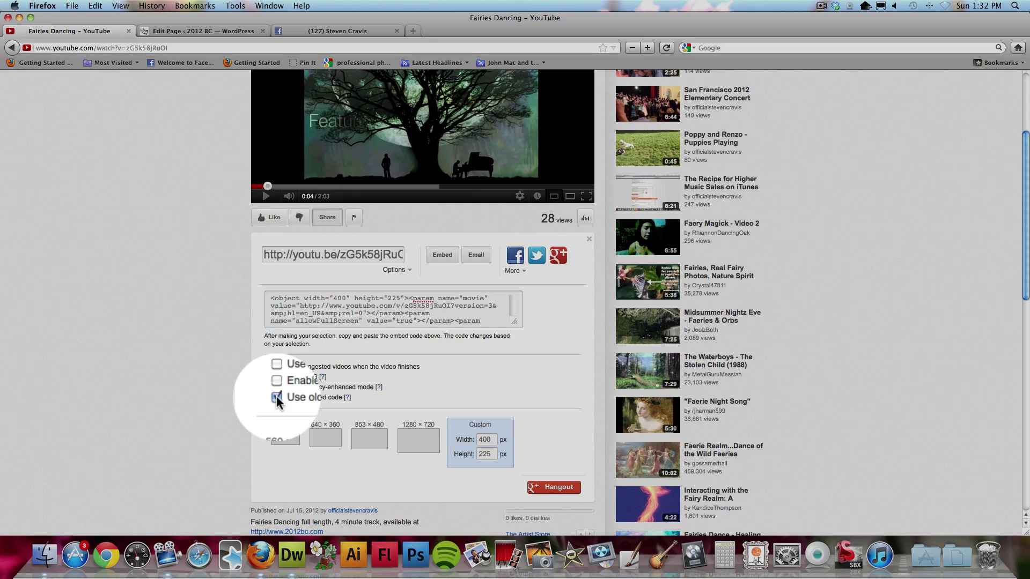
pyautogui.click(276, 398)
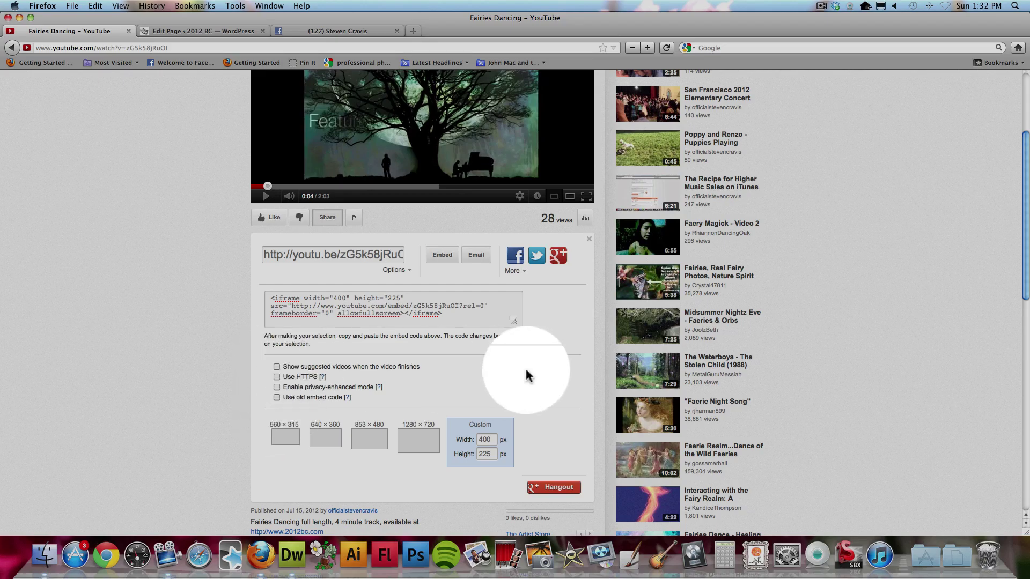
# - Reselect the entire 400 × 225 rel=0 iframe code and copy it
pyautogui.click(482, 440)
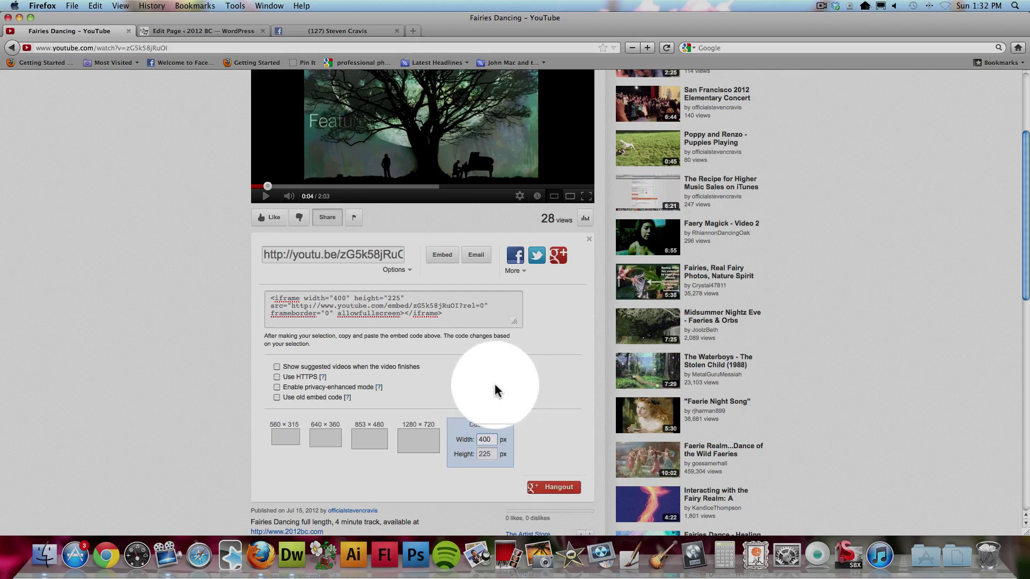
pyautogui.moveTo(440, 316); pyautogui.dragTo(242, 292)
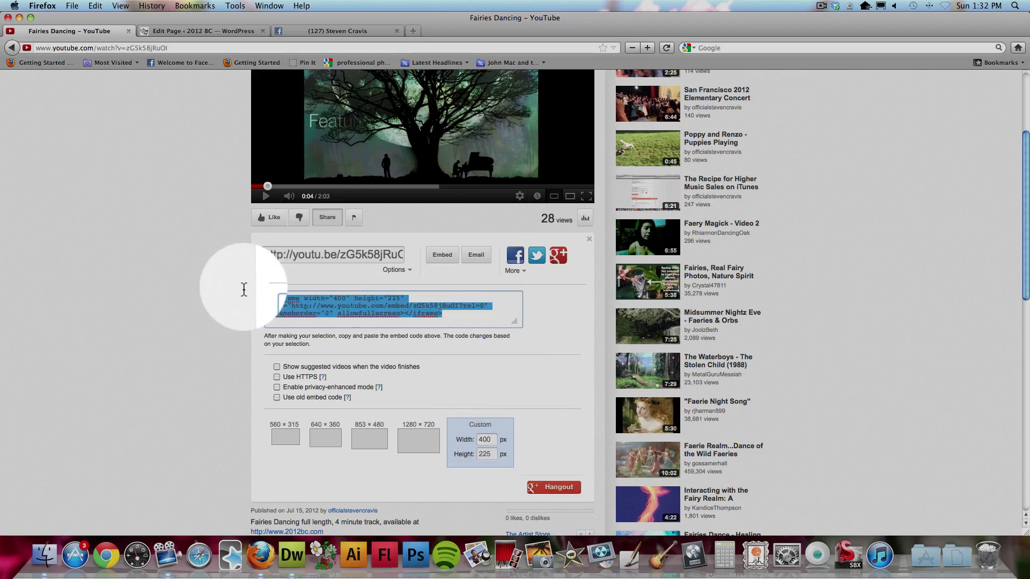
pyautogui.rightClick(377, 309)
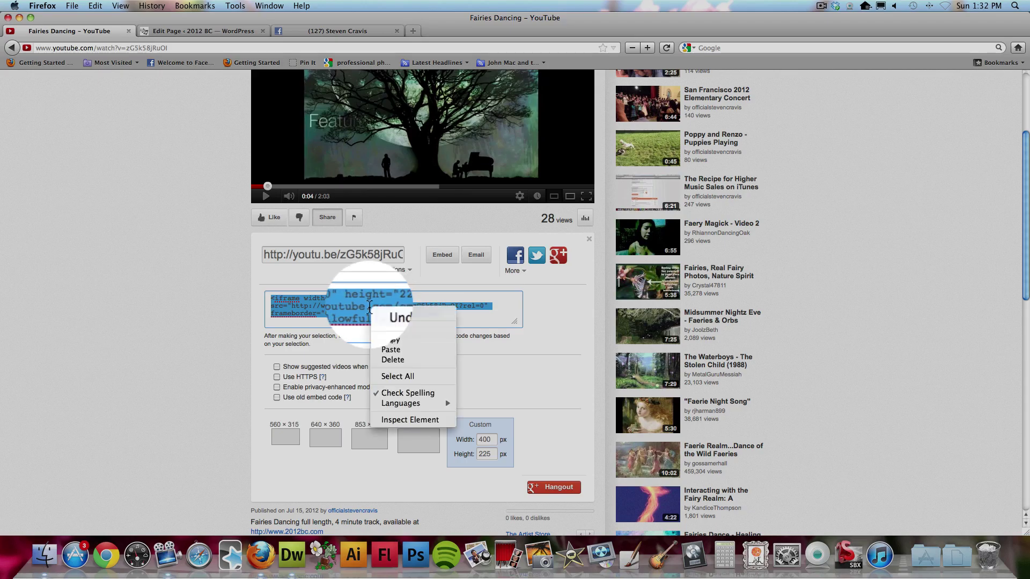
pyautogui.click(385, 338)
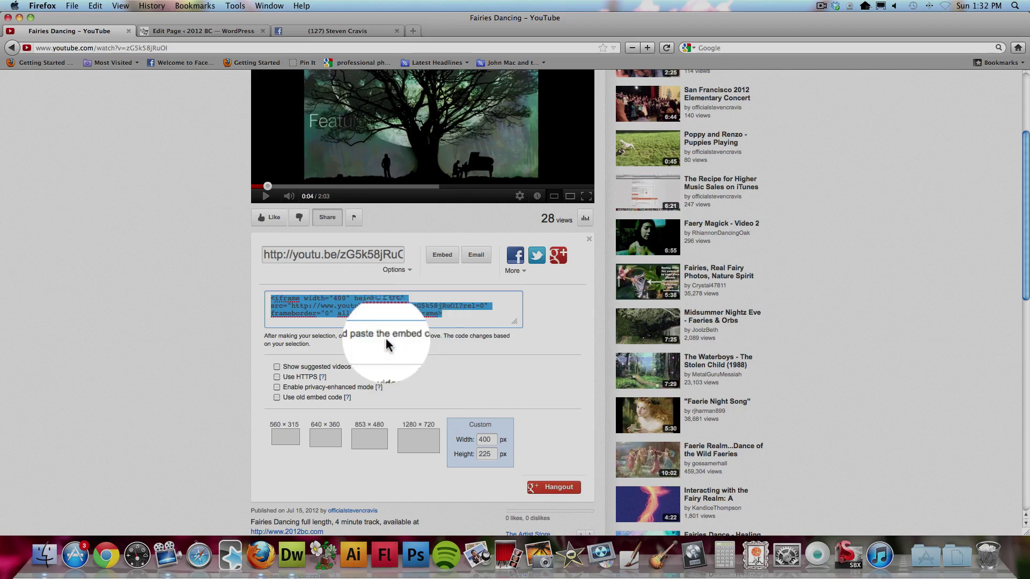
pyautogui.rightClick(365, 307)
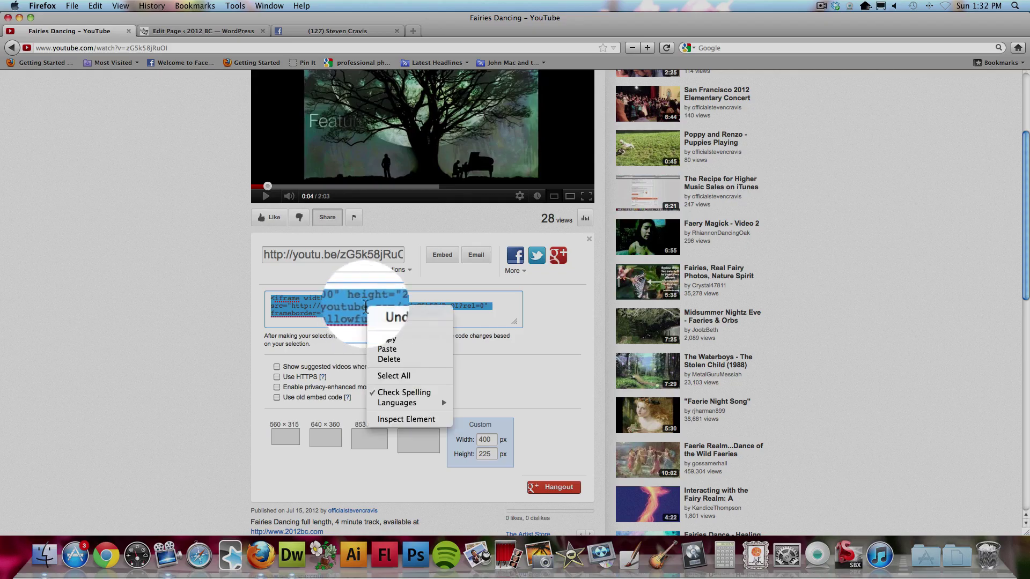
pyautogui.click(382, 335)
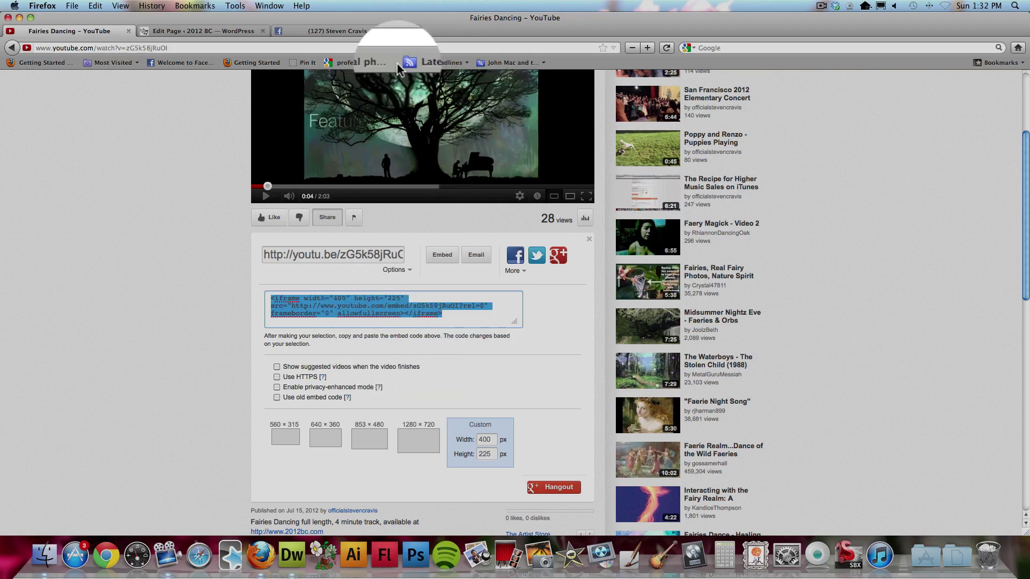
# - Paste the 400 × 225 iframe code into the WordPress Video page's HTML and save the update
pyautogui.click(194, 32)
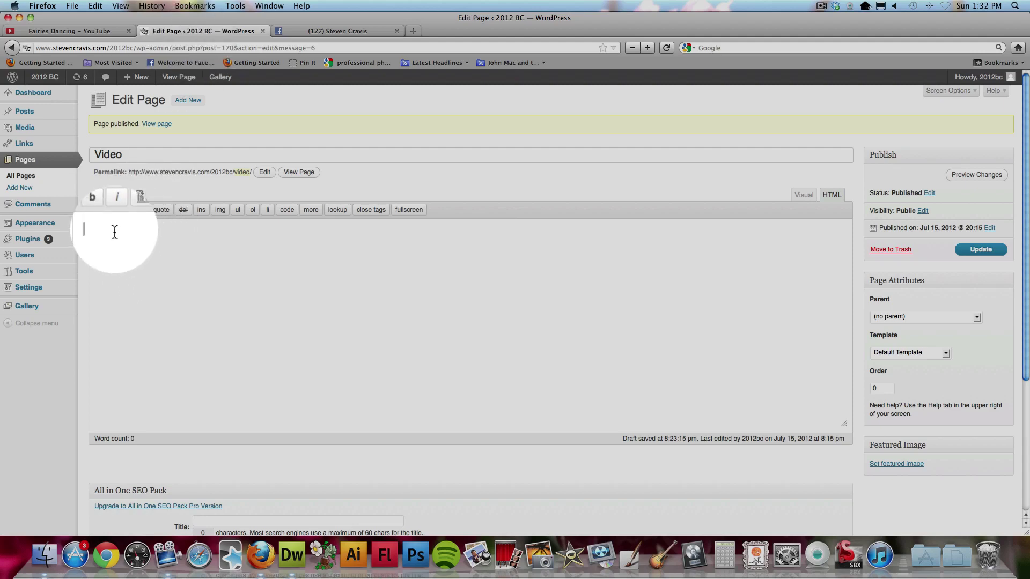
pyautogui.click(806, 199)
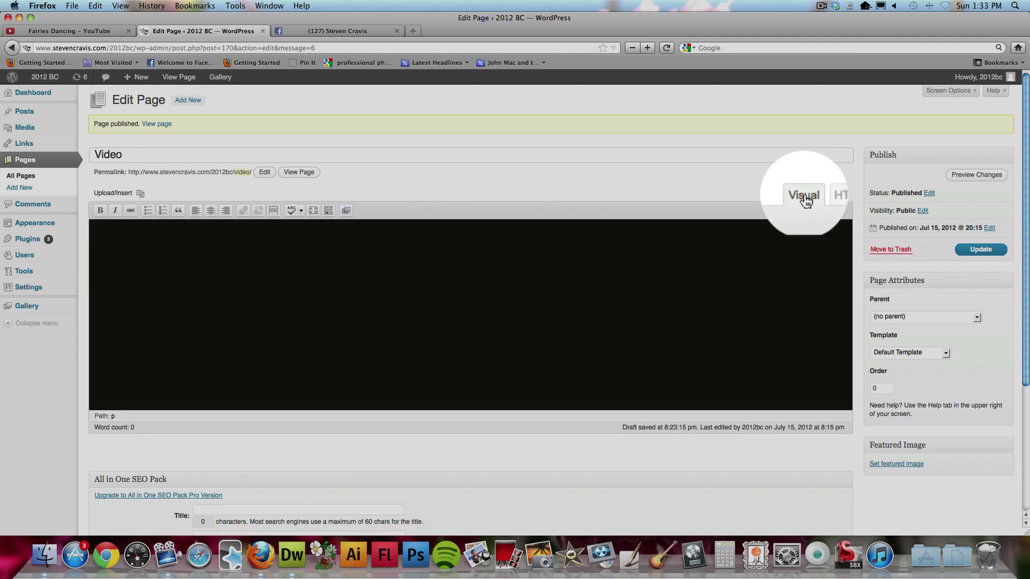
pyautogui.click(832, 198)
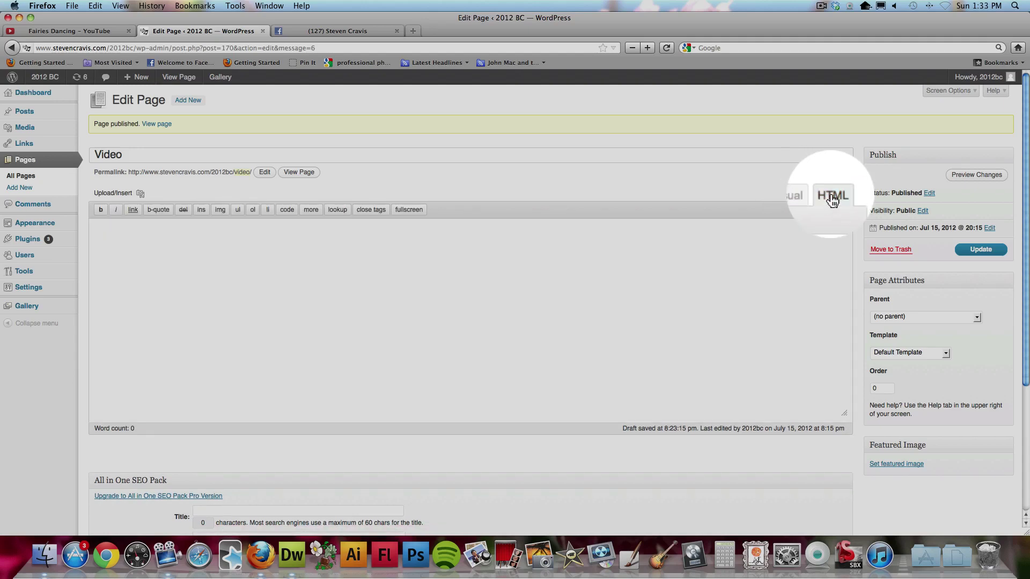
pyautogui.click(246, 240)
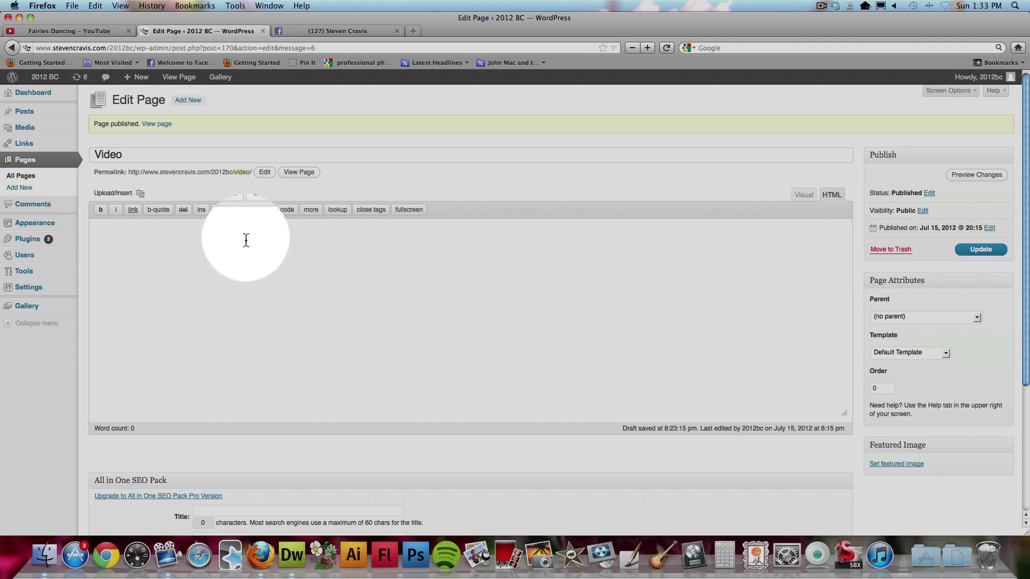
pyautogui.press('super+b')
pyautogui.press('super+v')
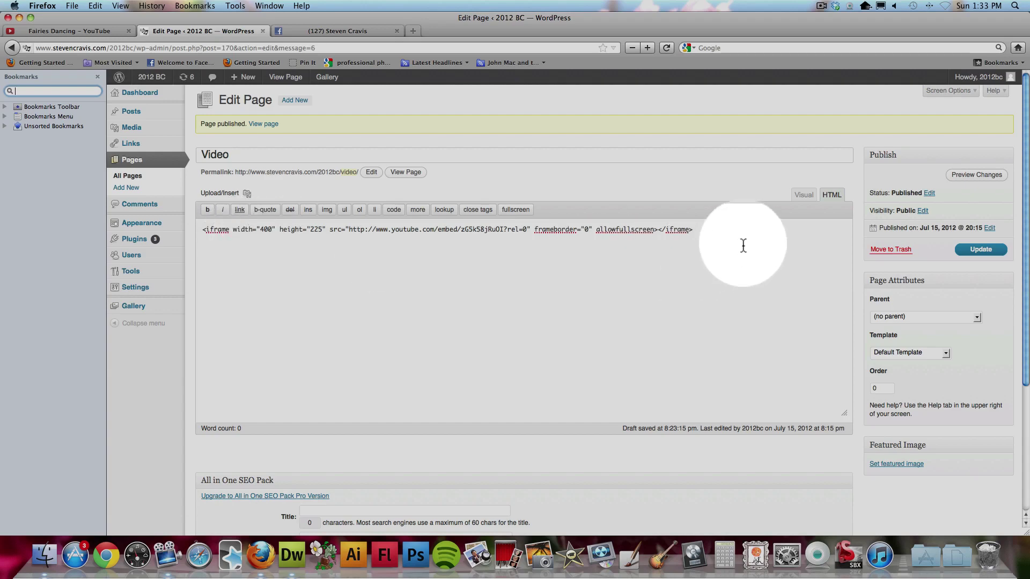
pyautogui.click(985, 252)
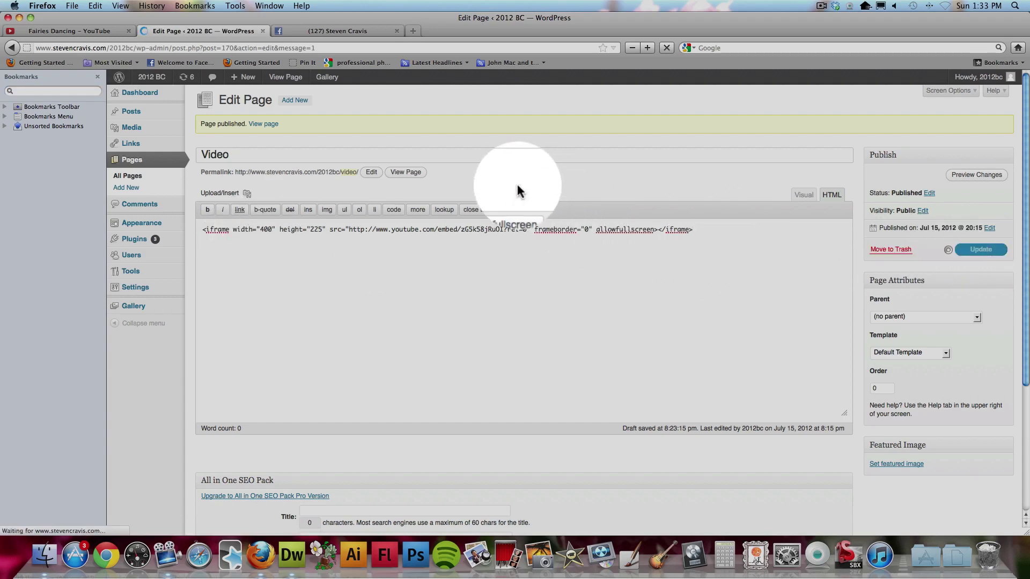
# - On the live Video page, play the embedded video at 1080p, pause it, and return to the editor
pyautogui.click(409, 173)
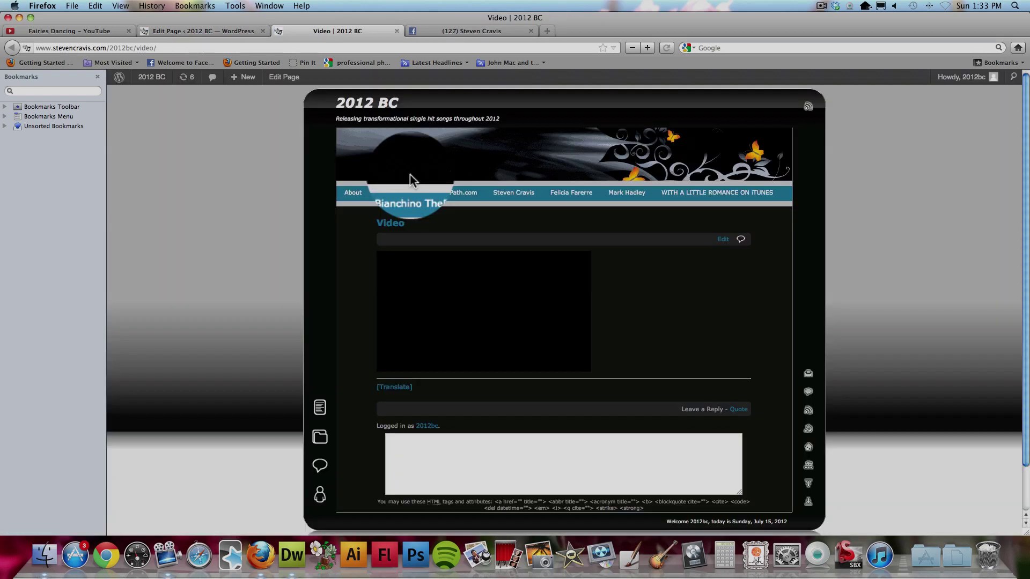
pyautogui.click(483, 352)
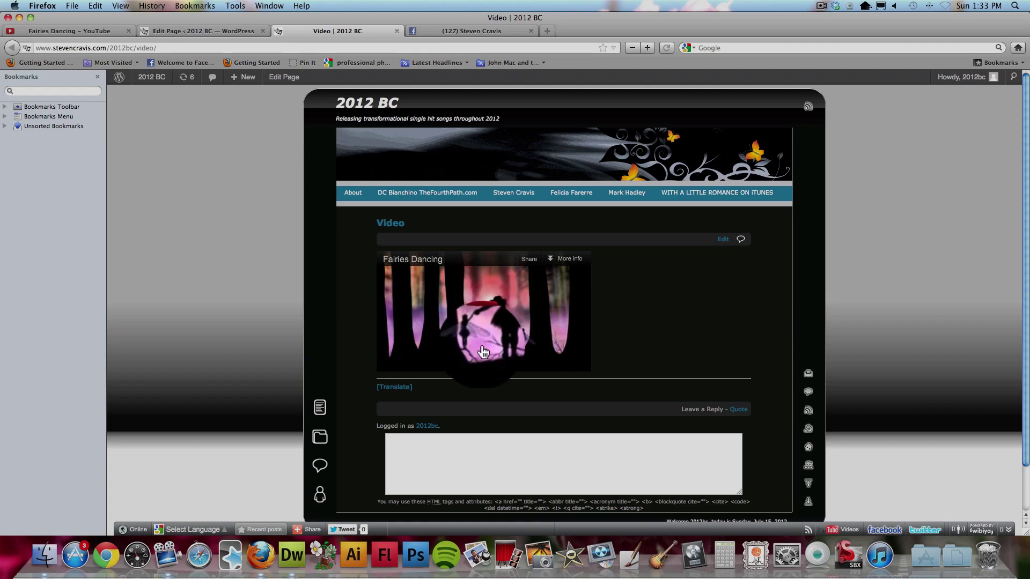
pyautogui.click(485, 311)
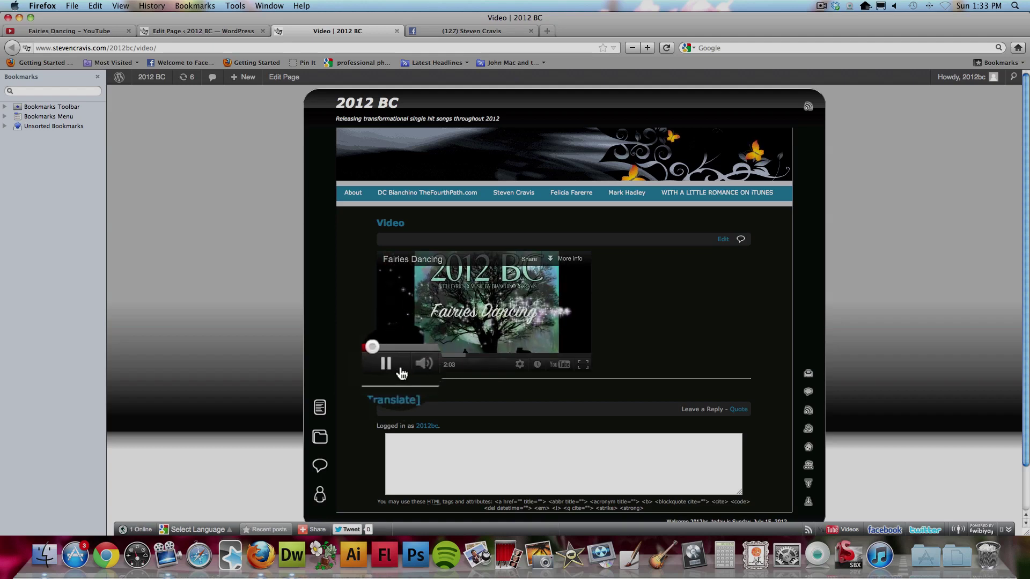
pyautogui.click(520, 365)
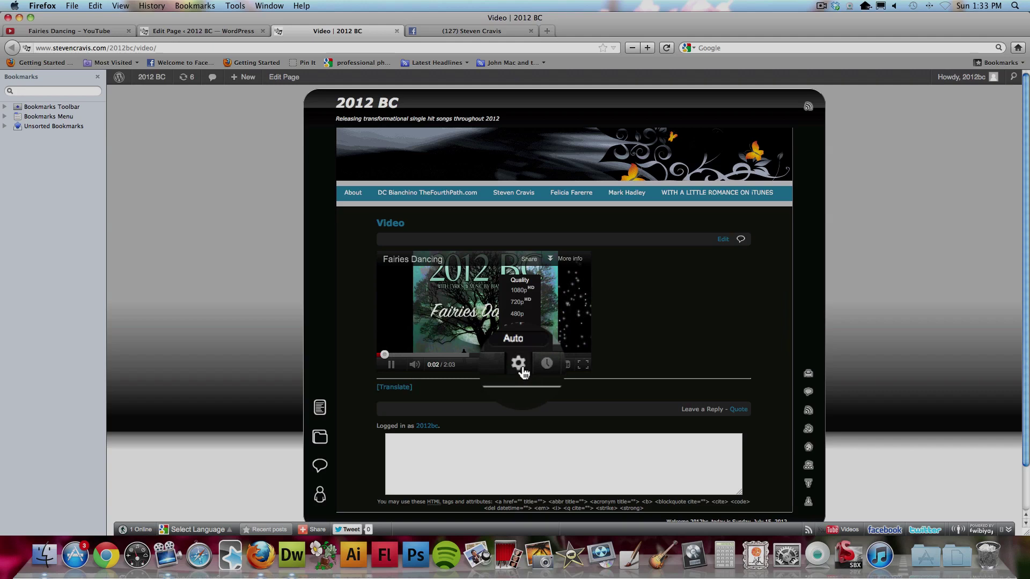
pyautogui.click(521, 292)
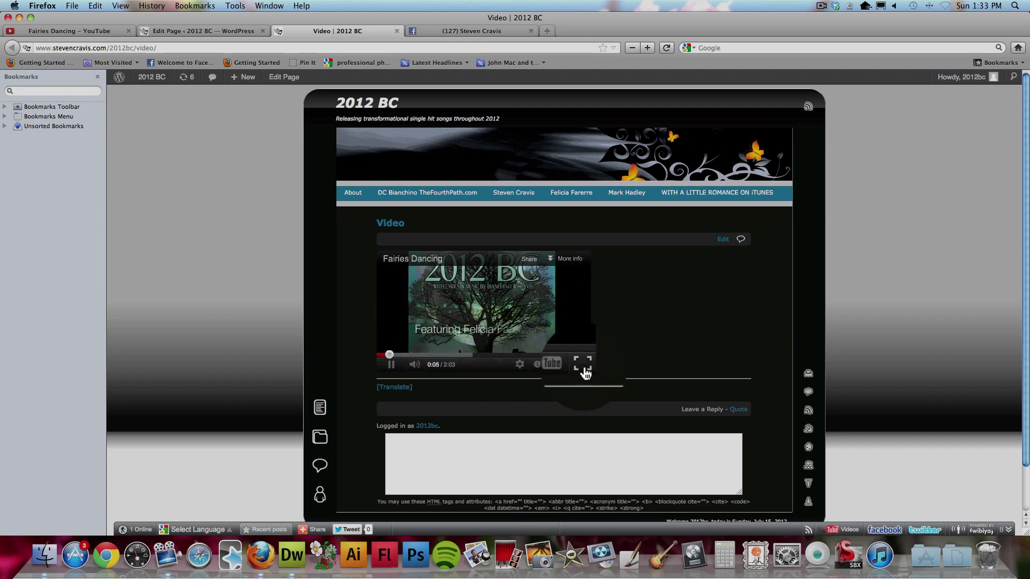
pyautogui.click(396, 369)
pyautogui.moveTo(243, 77)
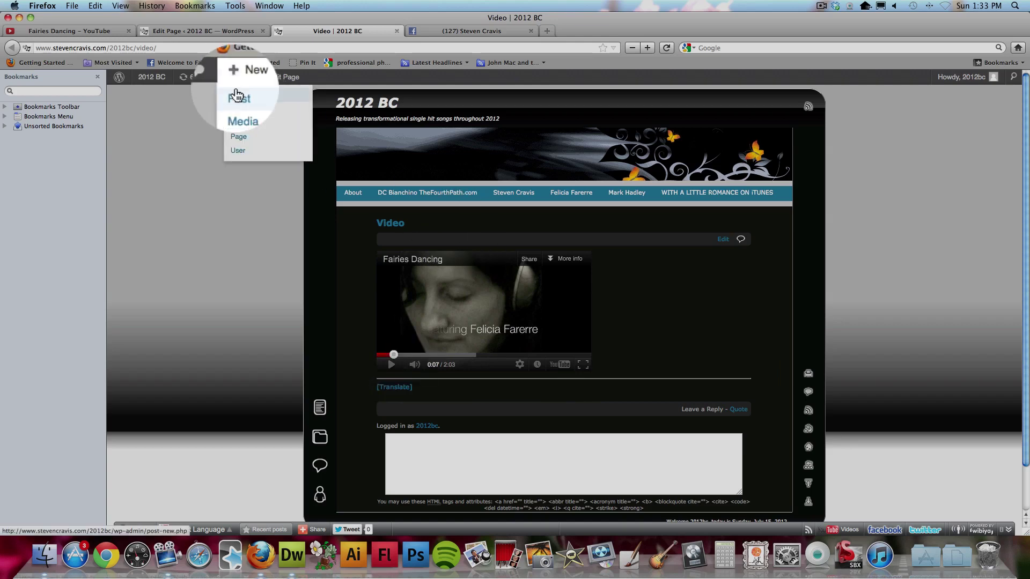
pyautogui.click(212, 34)
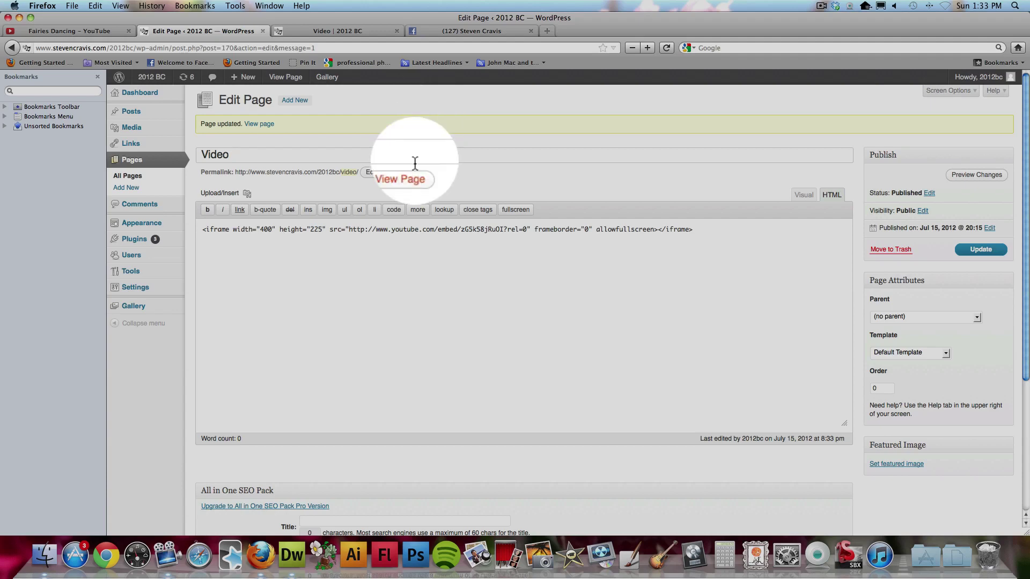
# - Paste the 400 × 225 iframe code into the new Dreamweaver page's body and refresh Design view
pyautogui.press('super+Tab')
pyautogui.press('super+Tab')
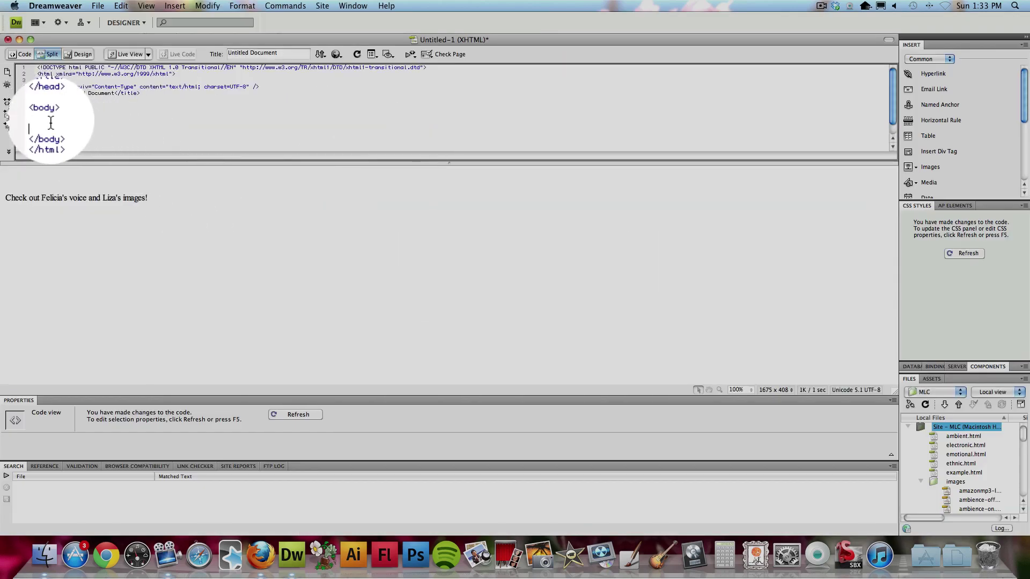
pyautogui.click(185, 195)
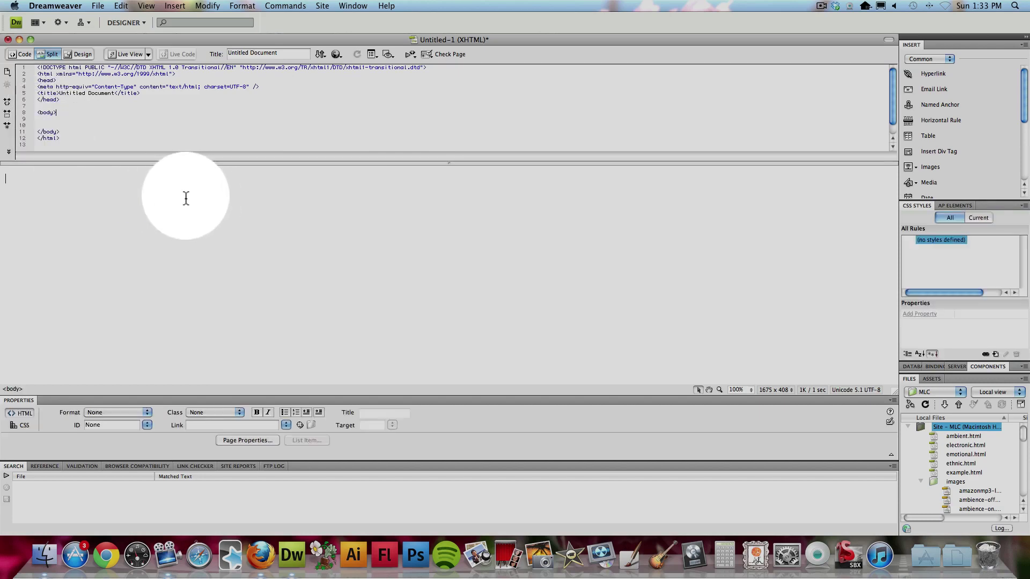
pyautogui.click(43, 129)
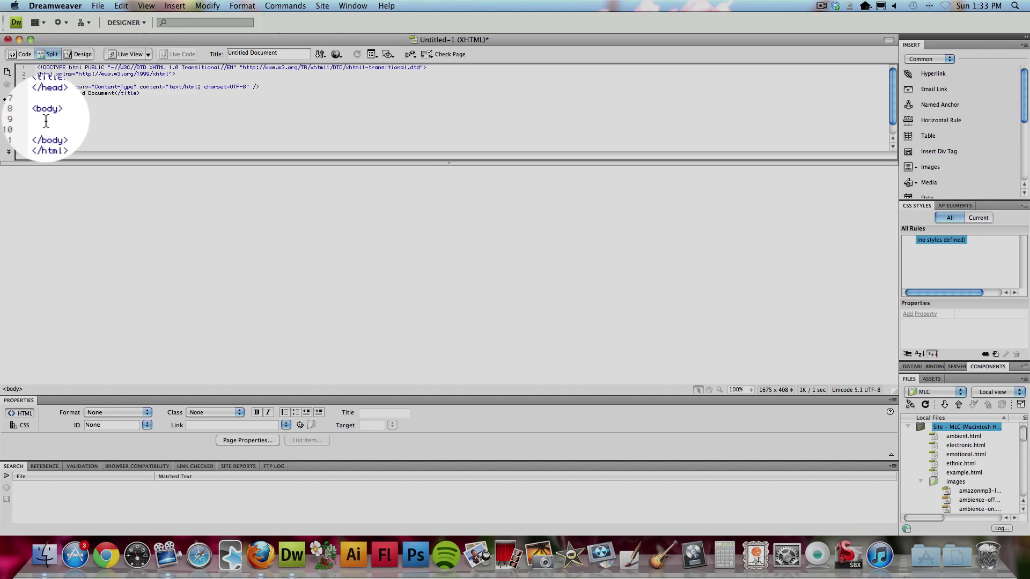
pyautogui.doubleClick(44, 114)
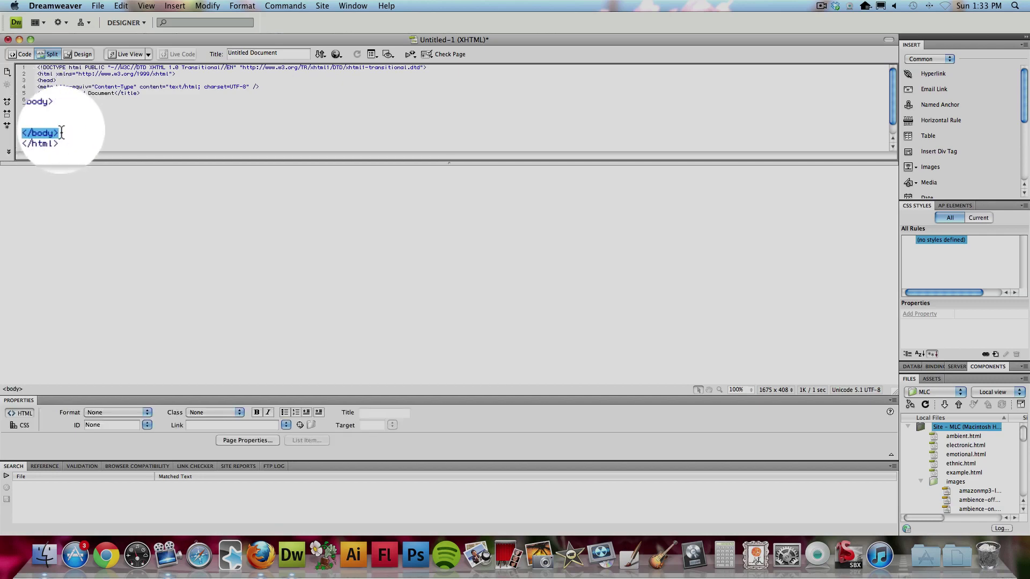
pyautogui.click(44, 121)
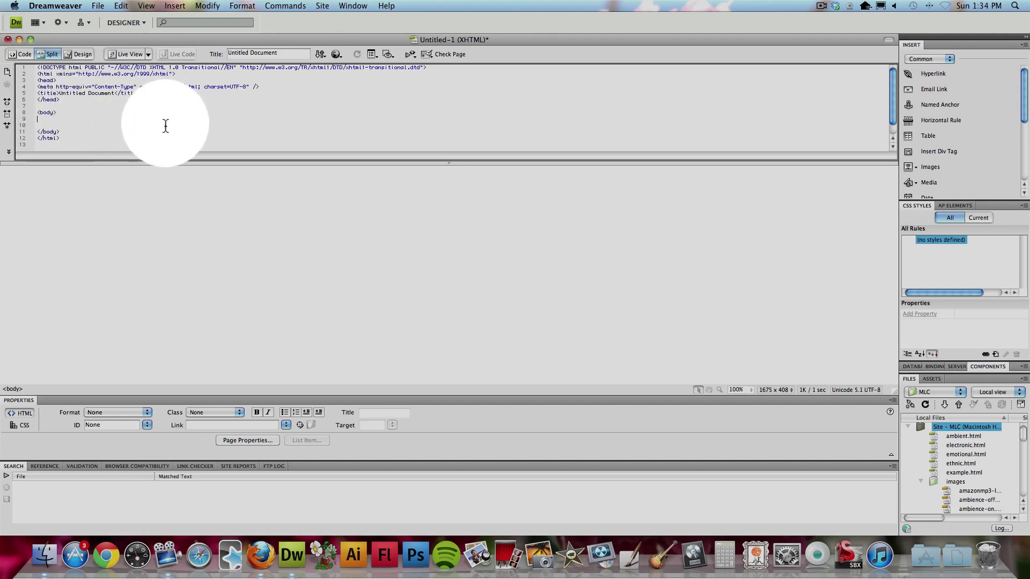
pyautogui.write('<iframe width="400" height="225" src="http://www.youtube.com/embed/zG5k58jRu0I?rel=0" frameborder="0" allowfullscreen></iframe>')
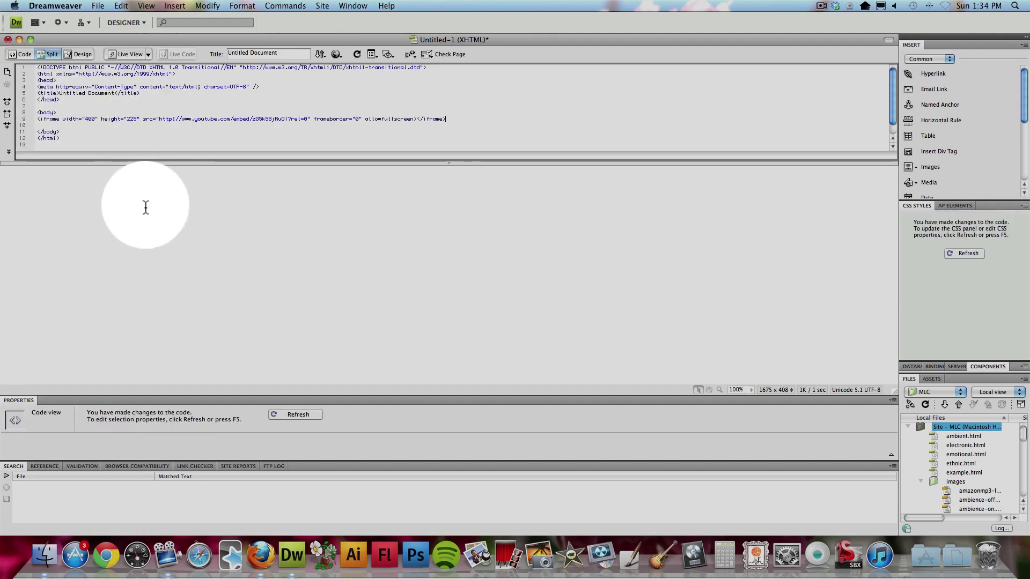
pyautogui.click(145, 207)
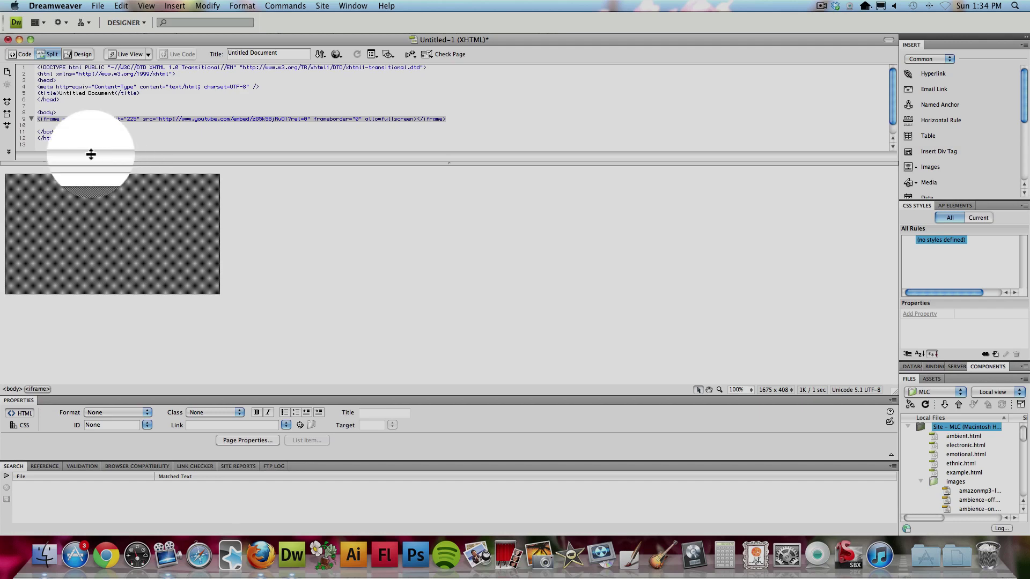
# - Add two <br /> tags on new lines after the closing </iframe>
pyautogui.click(449, 119)
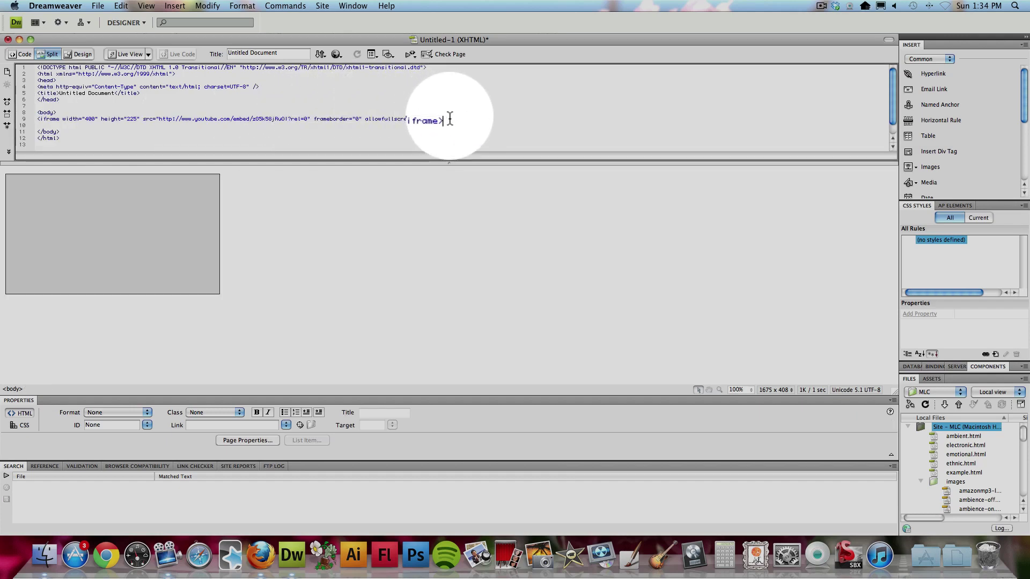
pyautogui.press('Return')
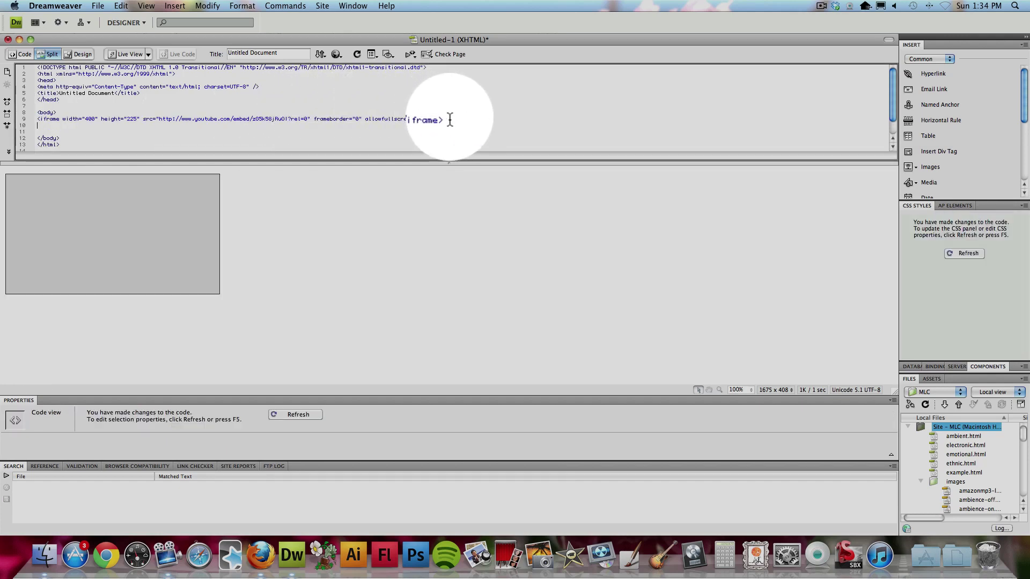
pyautogui.write('<br')
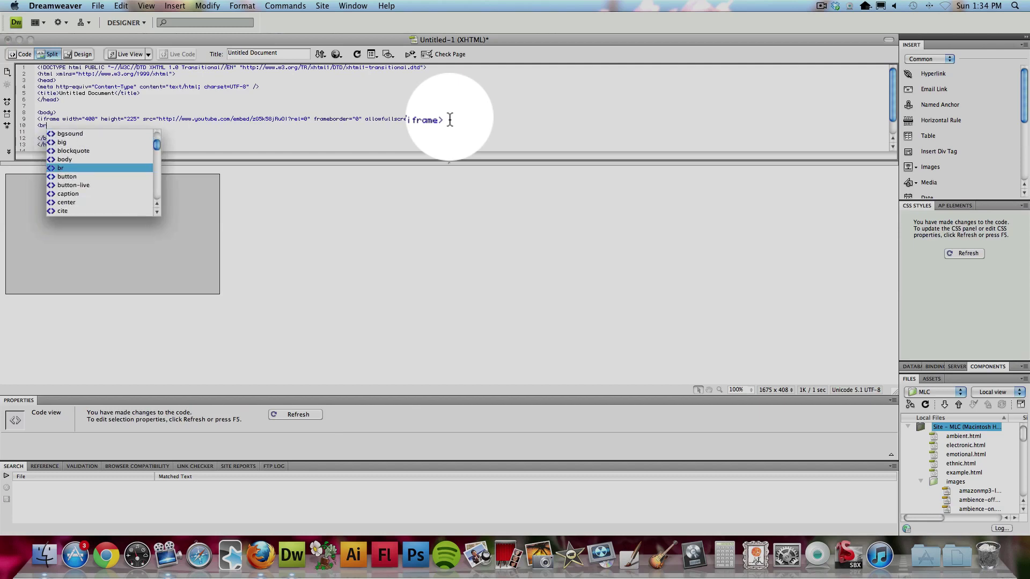
pyautogui.press('Return')
pyautogui.write('/>')
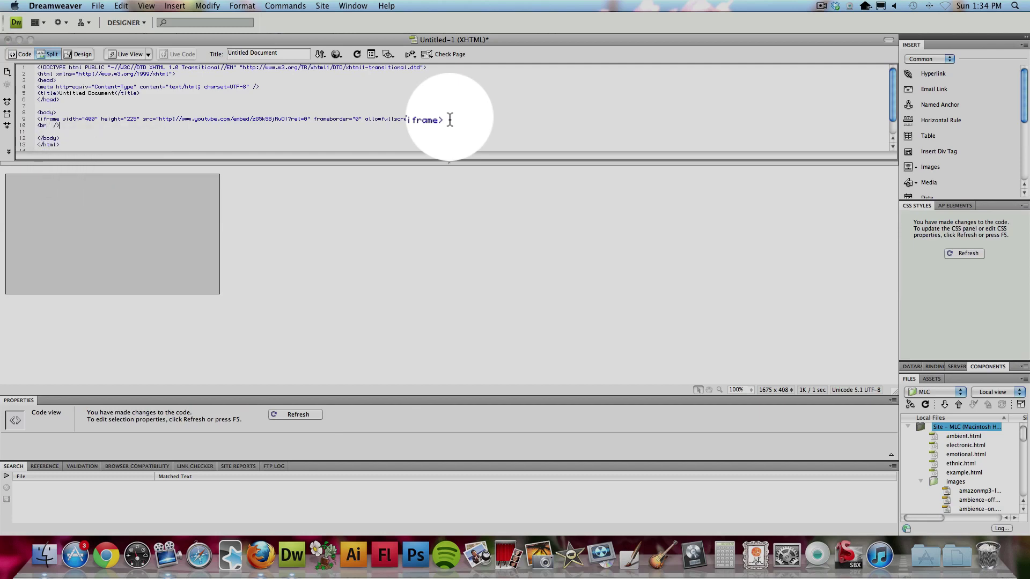
pyautogui.press('Return')
pyautogui.write('<br')
pyautogui.press('Return')
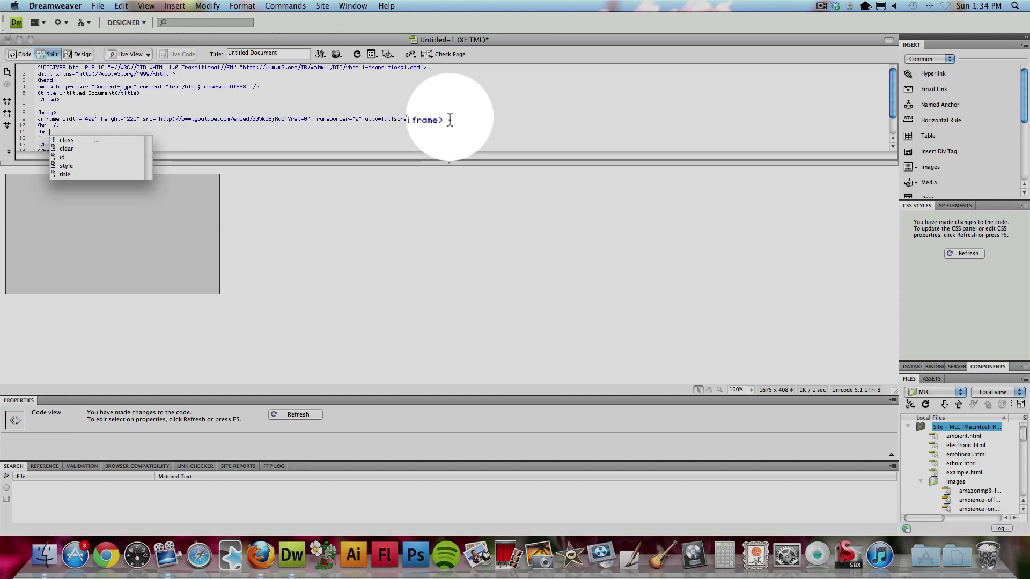
pyautogui.write('/>')
# - Type the 'Check out…' caption sentence crediting the voice and images on the next line
pyautogui.press('Return')
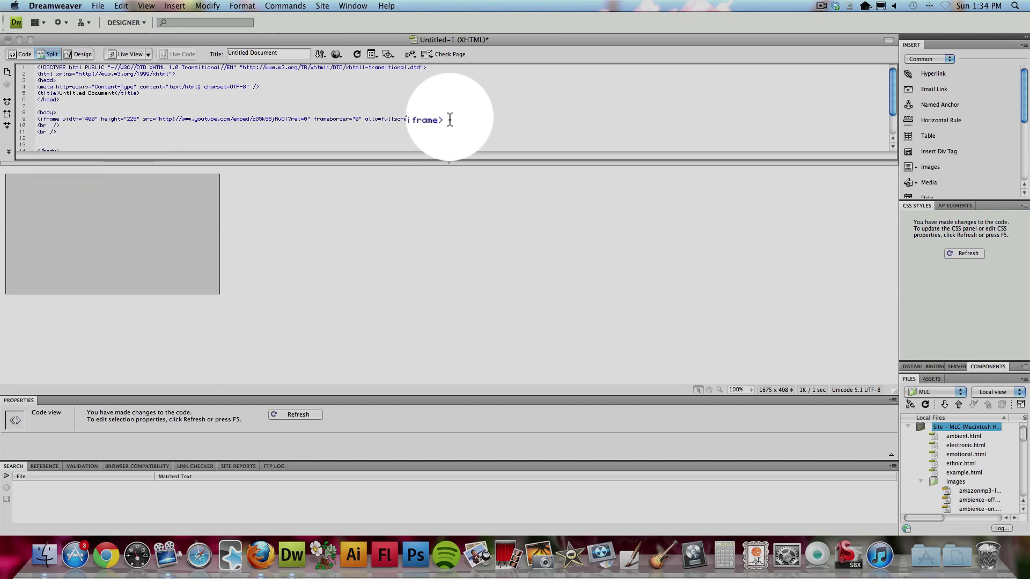
pyautogui.write('Check out Felicio')
pyautogui.write('ages!')
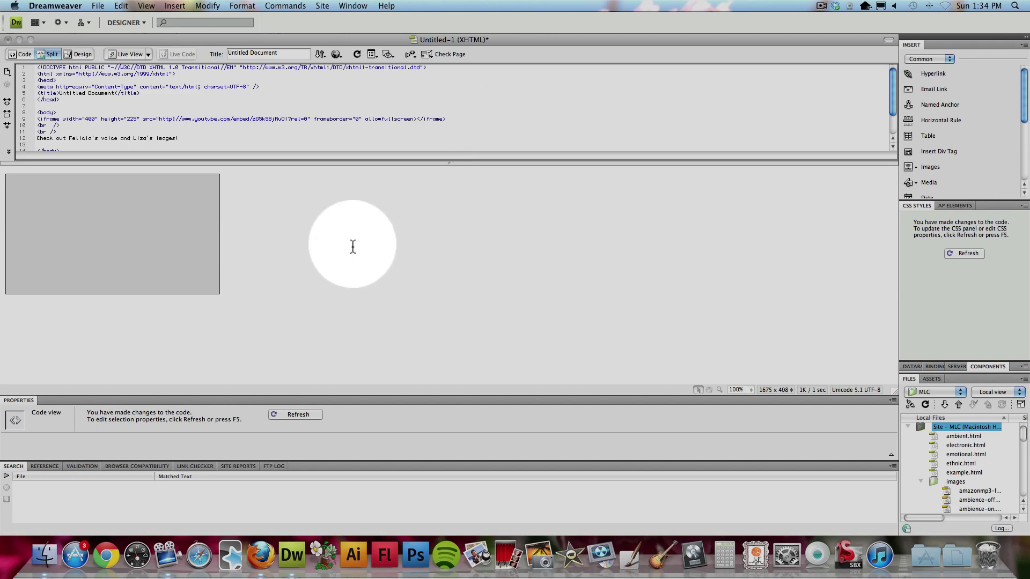
# - Refresh the Design view and add two blank lines below the sentence in Code view
pyautogui.click(249, 317)
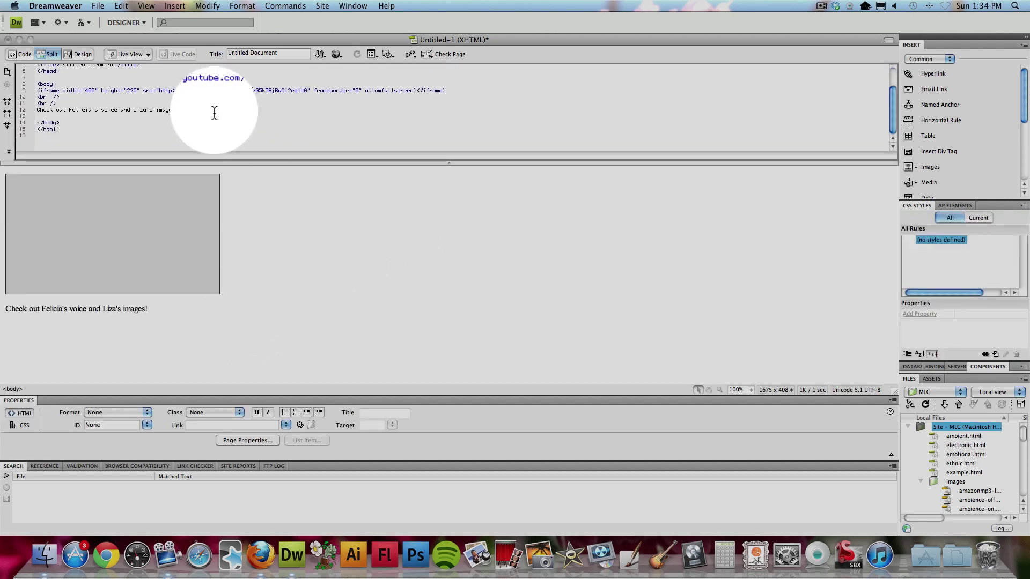
pyautogui.press('Return')
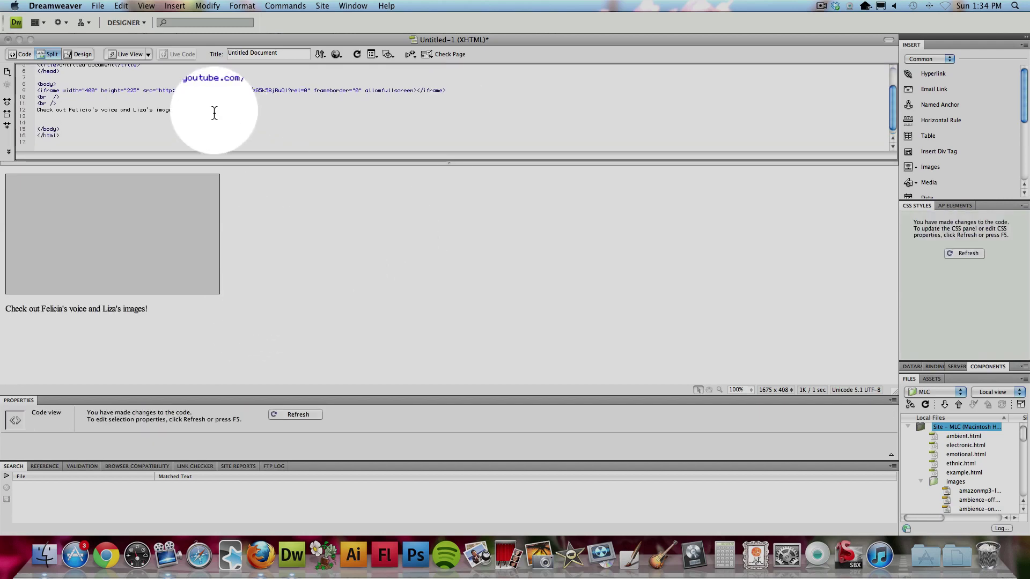
pyautogui.press('Return')
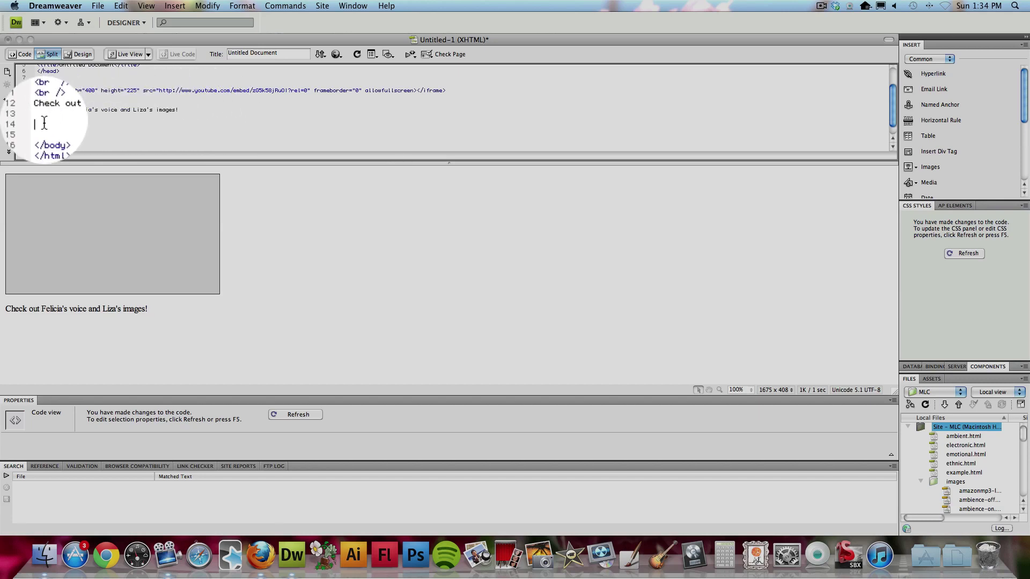
pyautogui.write('<a')
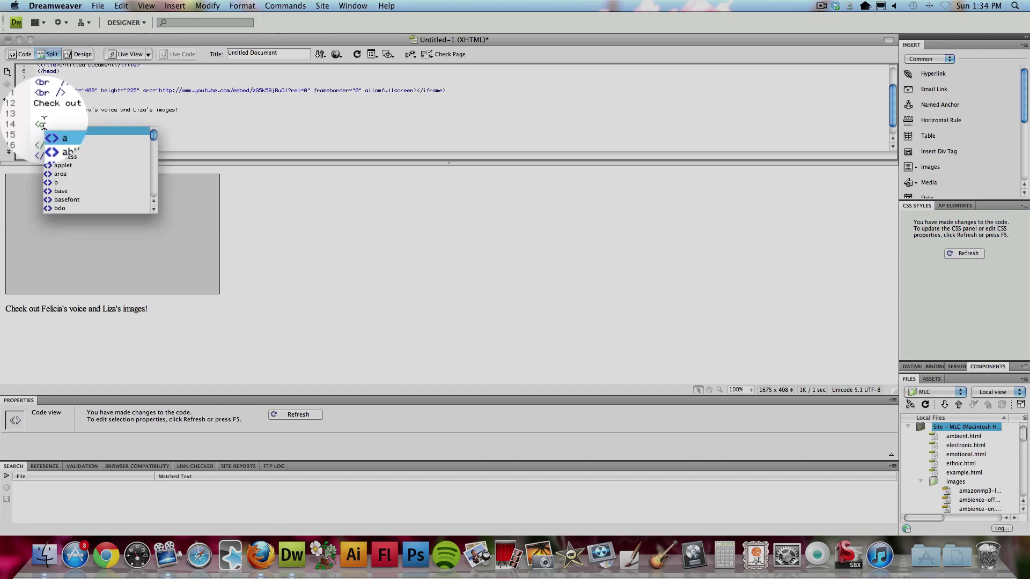
pyautogui.write(' href=')
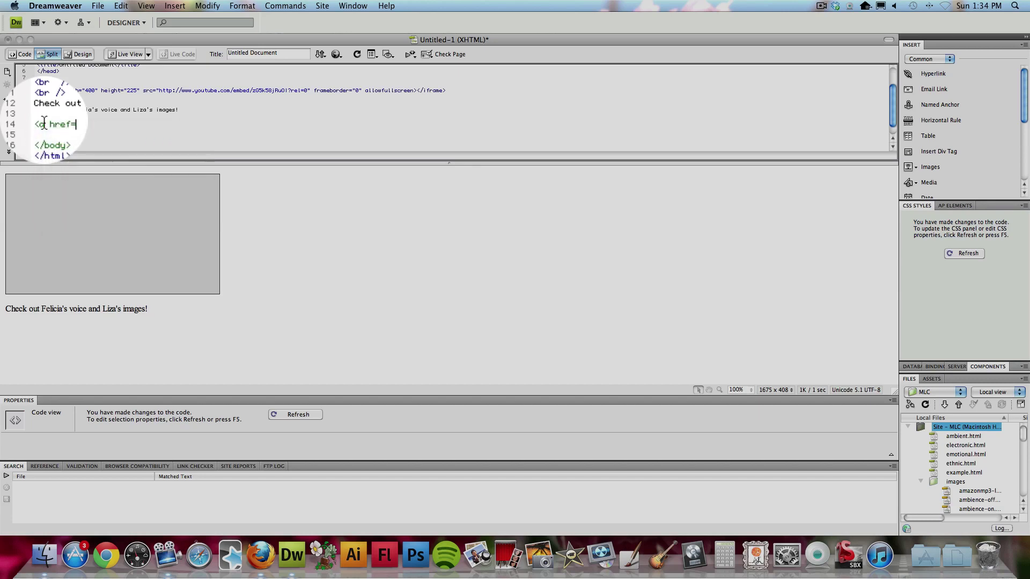
pyautogui.write('"')
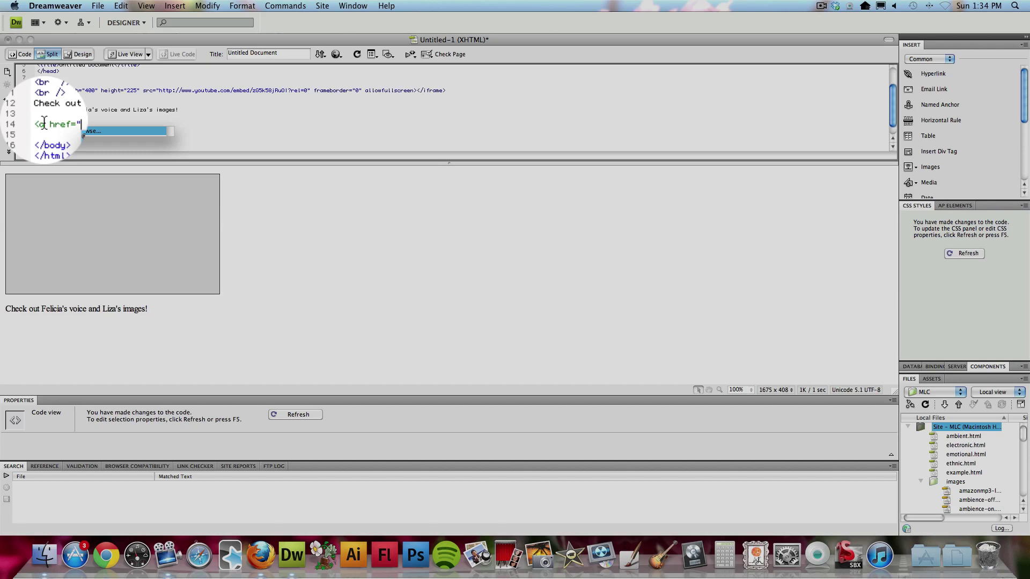
pyautogui.write('h')
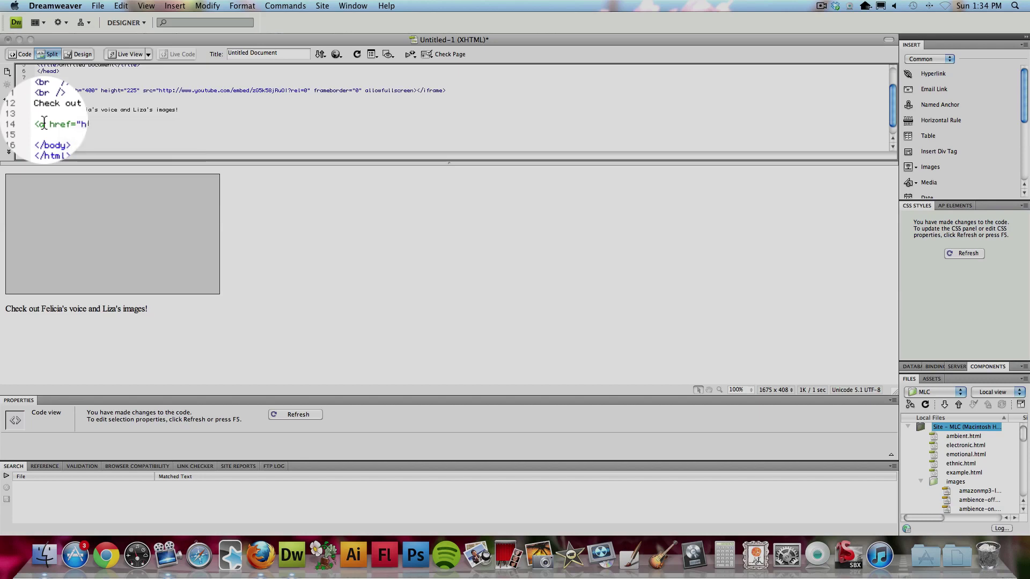
pyautogui.write('ttp://www.2012bc.com" t')
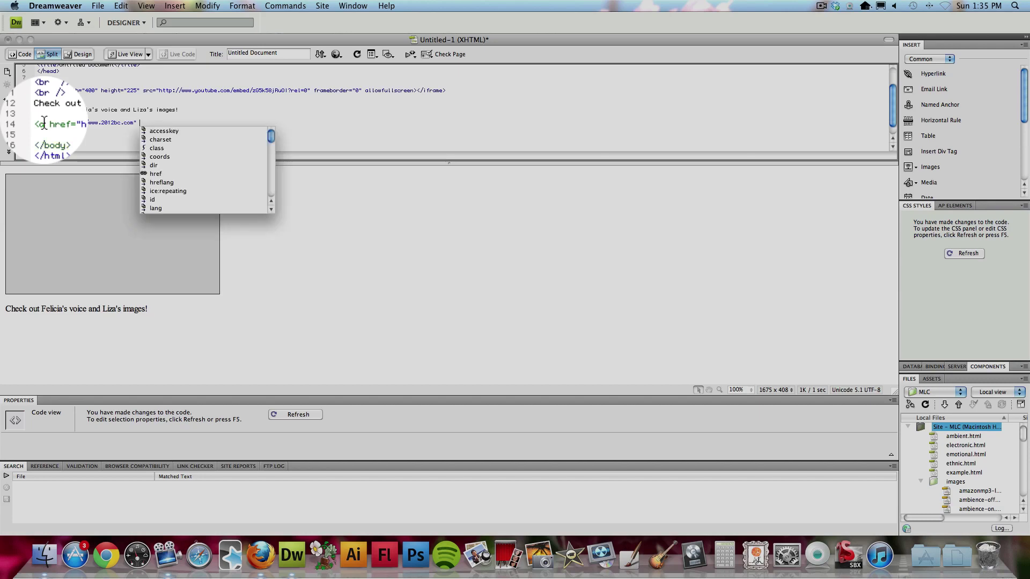
pyautogui.write('arget')
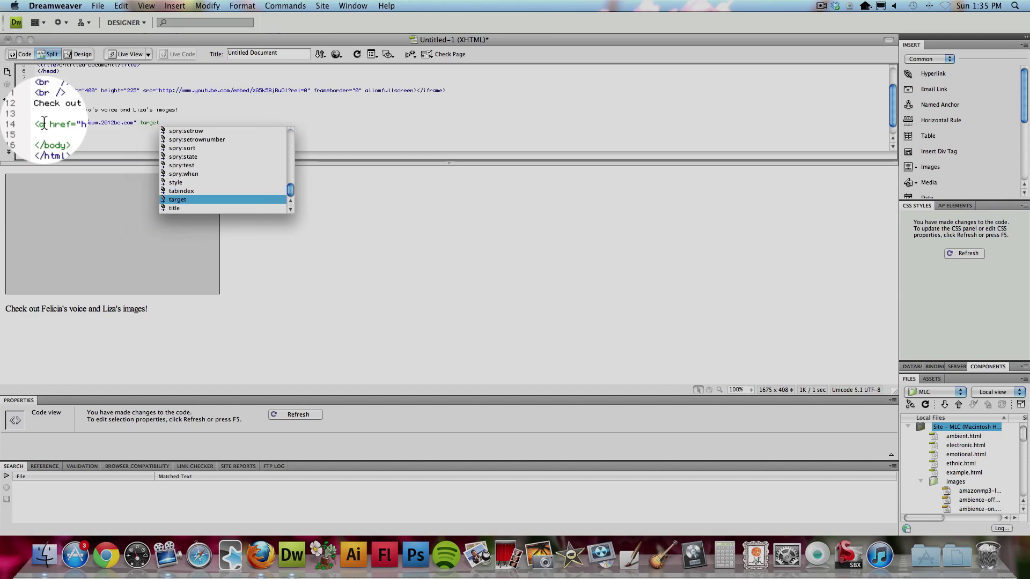
pyautogui.press('Return')
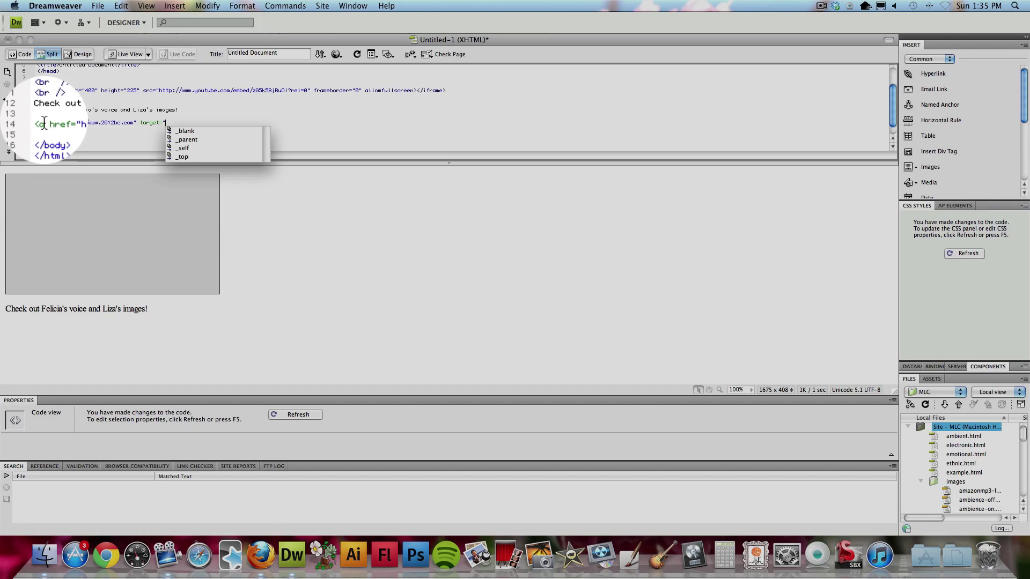
pyautogui.write('_blank')
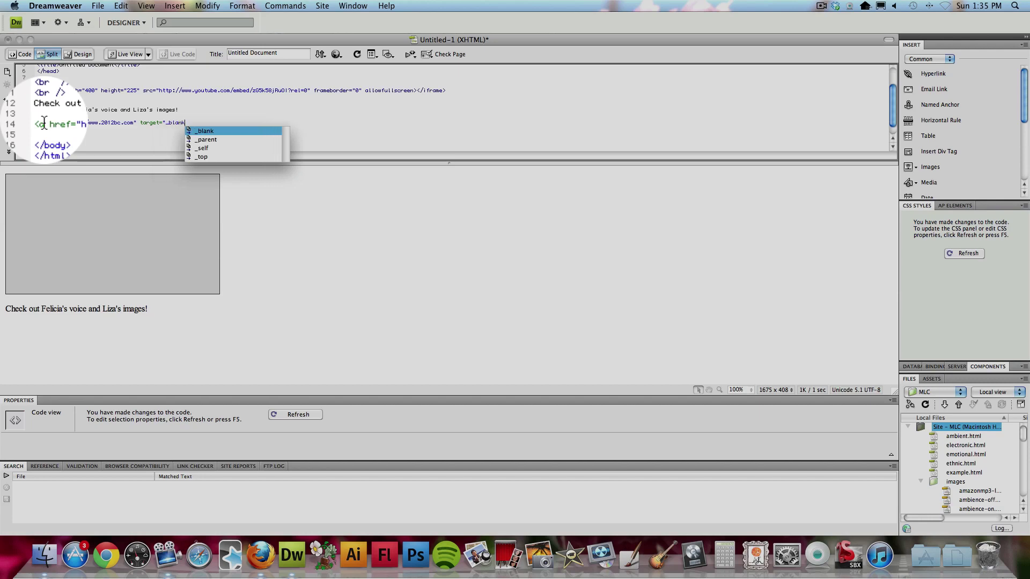
pyautogui.press('Return')
pyautogui.write('>')
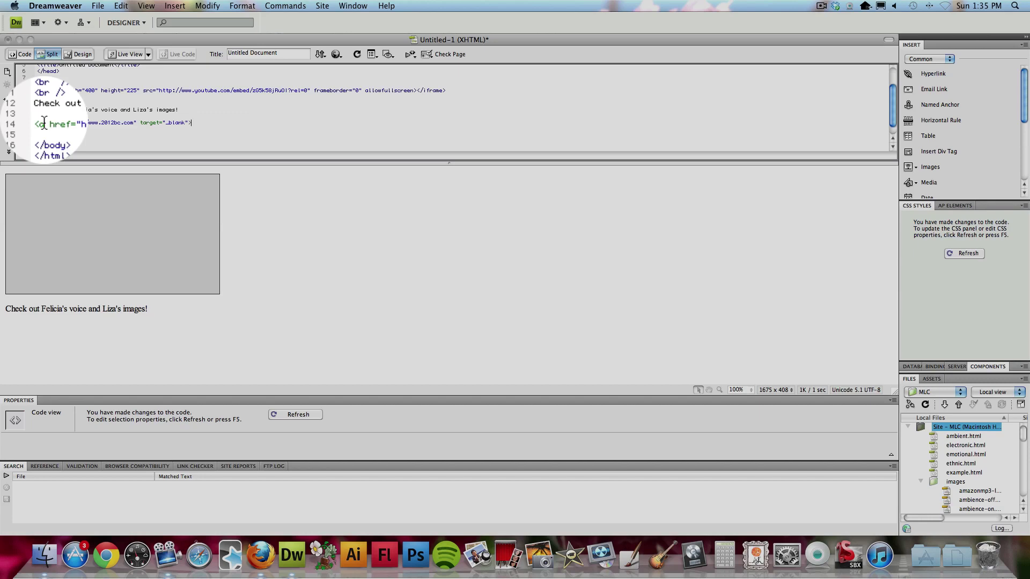
pyautogui.write('Click for the 2012 BC Site<')
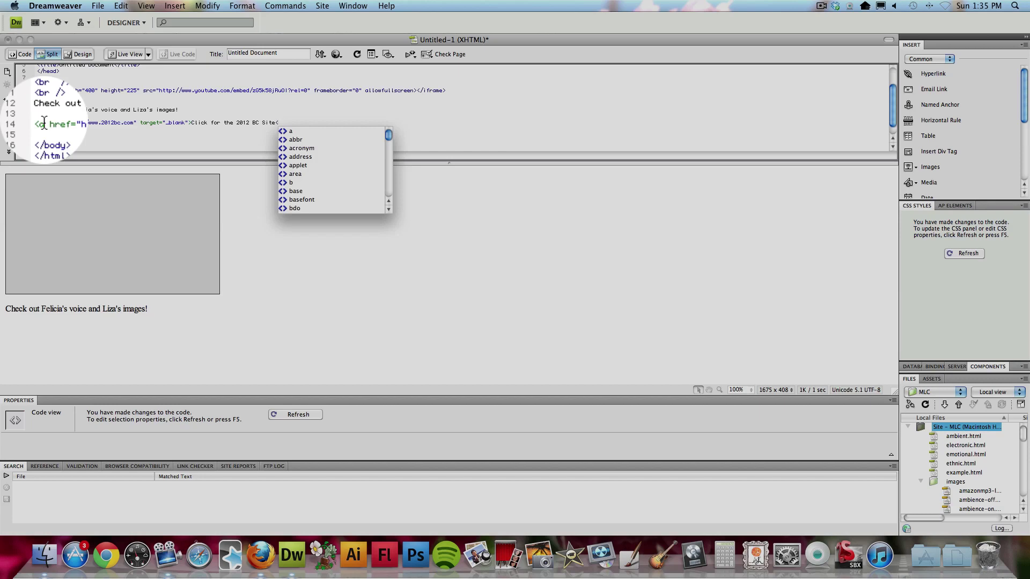
pyautogui.write('/a>')
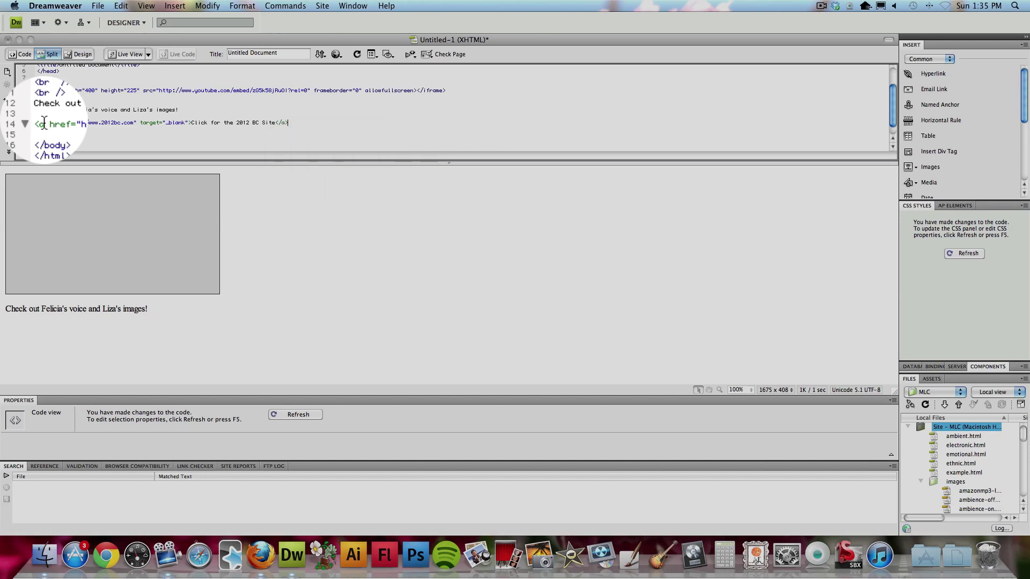
# - Refresh Design view so the 'Click for the 2012 BC Site' link shows beside the caption
pyautogui.scroll(1, 44, 122)
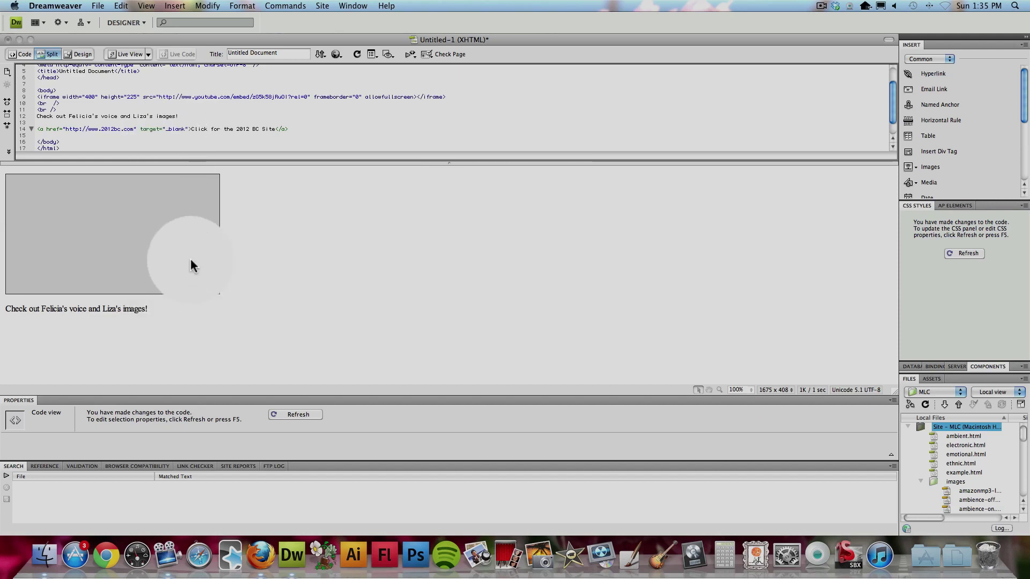
pyautogui.click(270, 297)
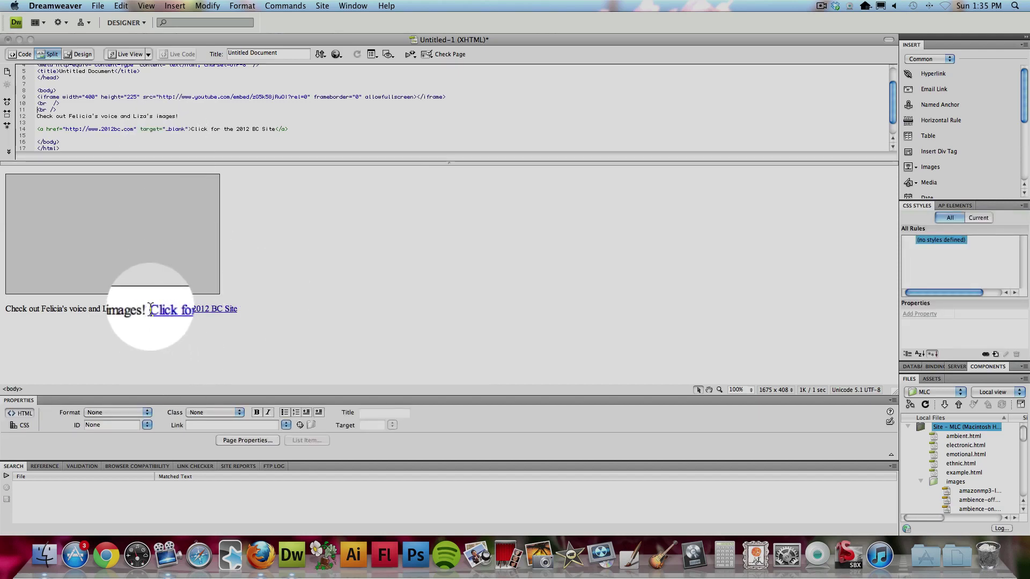